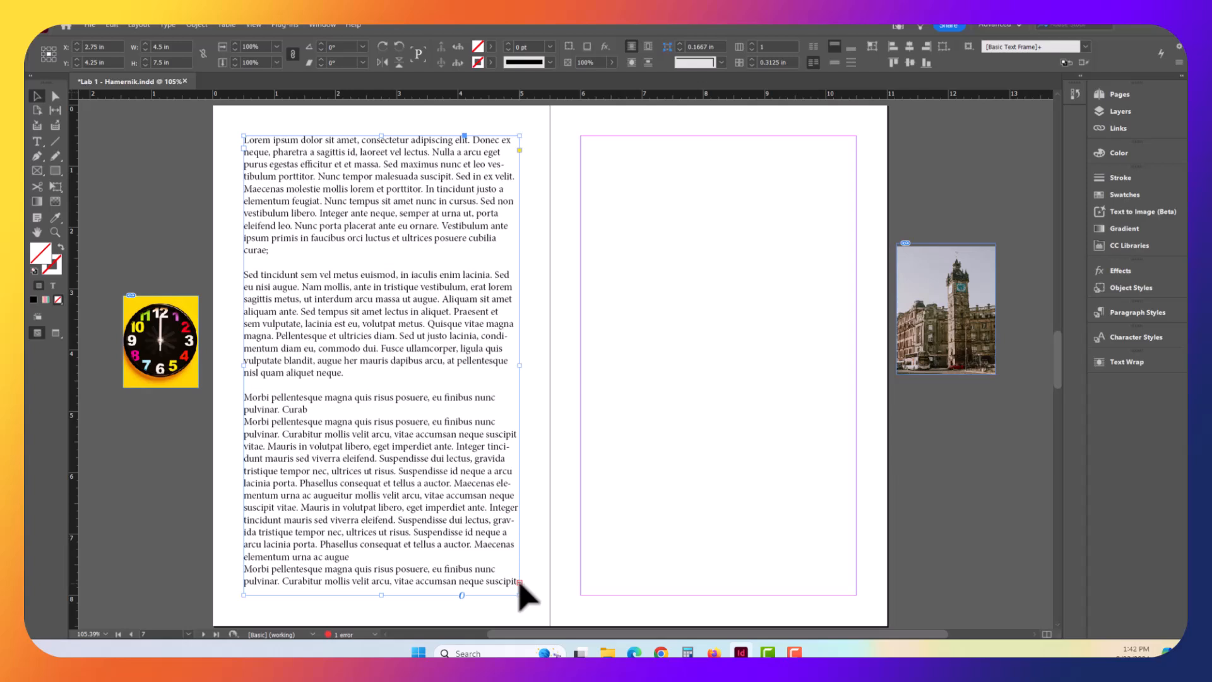
Try to draw a text frame filling the margins of the empty right-hand page.
left_click(519, 581)
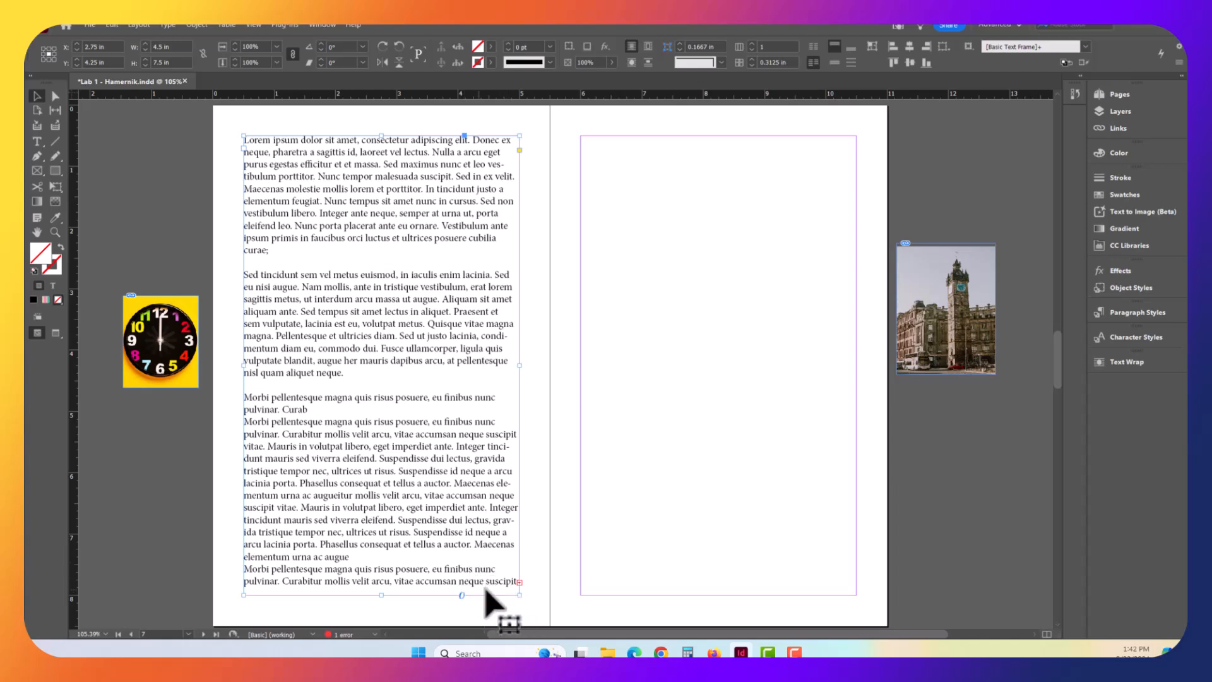
left_click(518, 582)
left_click(1145, 96)
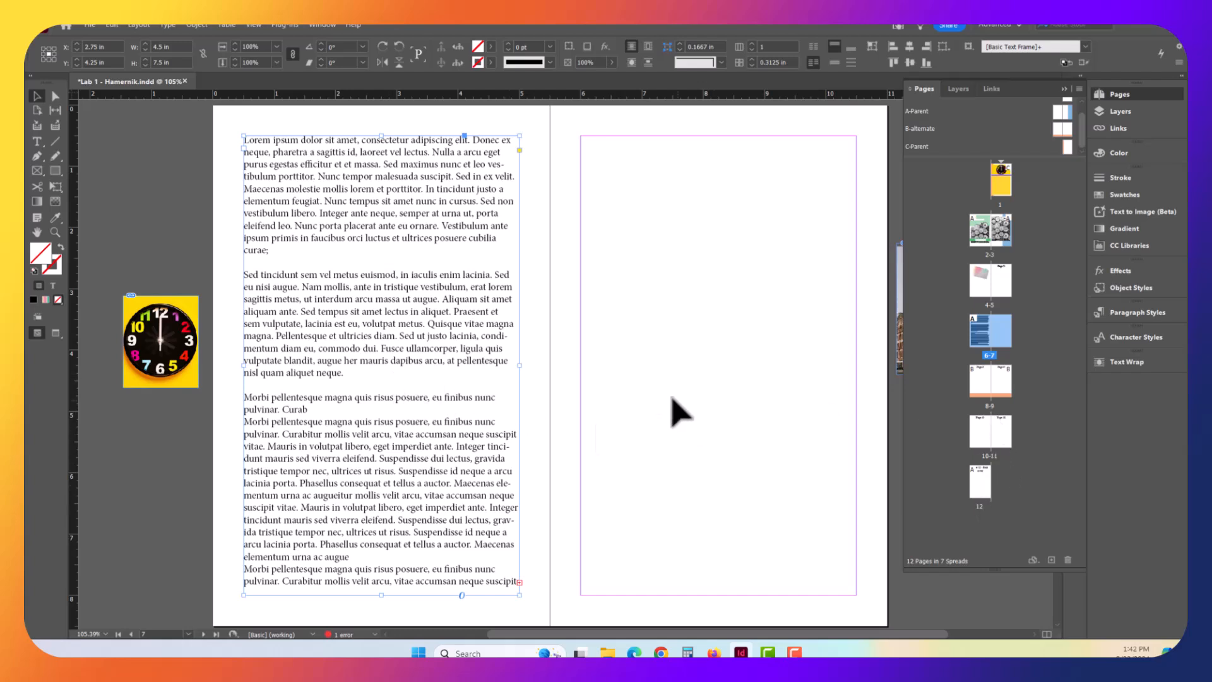
left_click(36, 142)
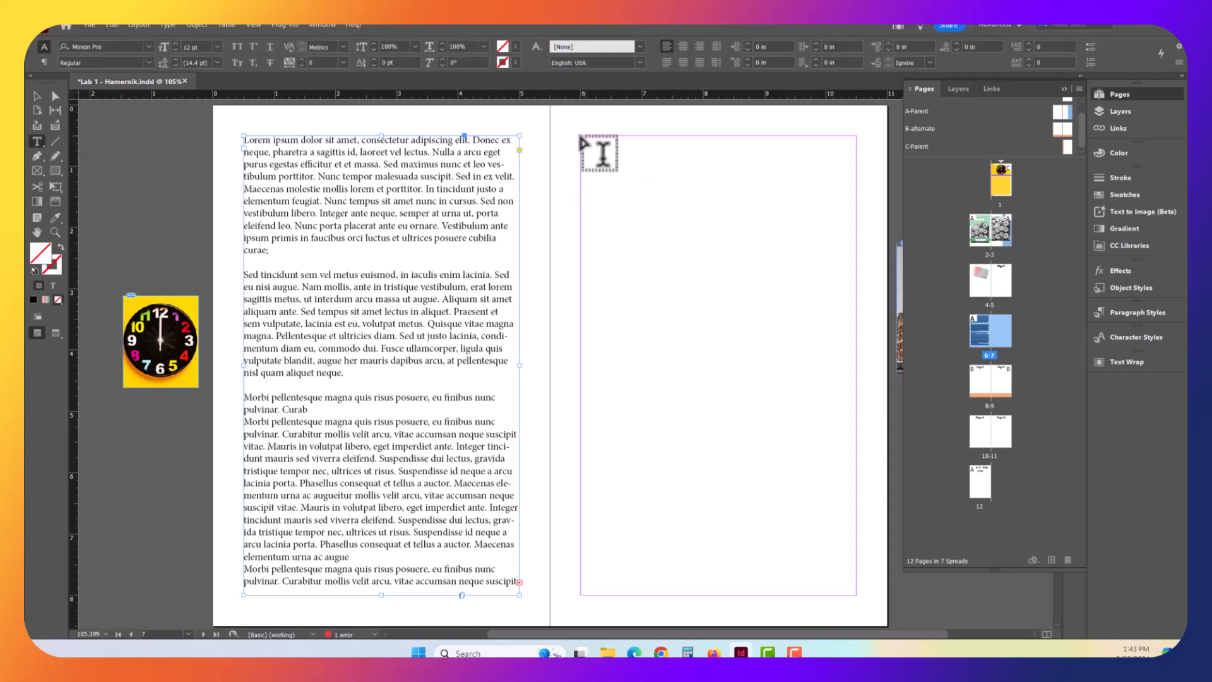
left_click_drag(581, 136, 854, 595)
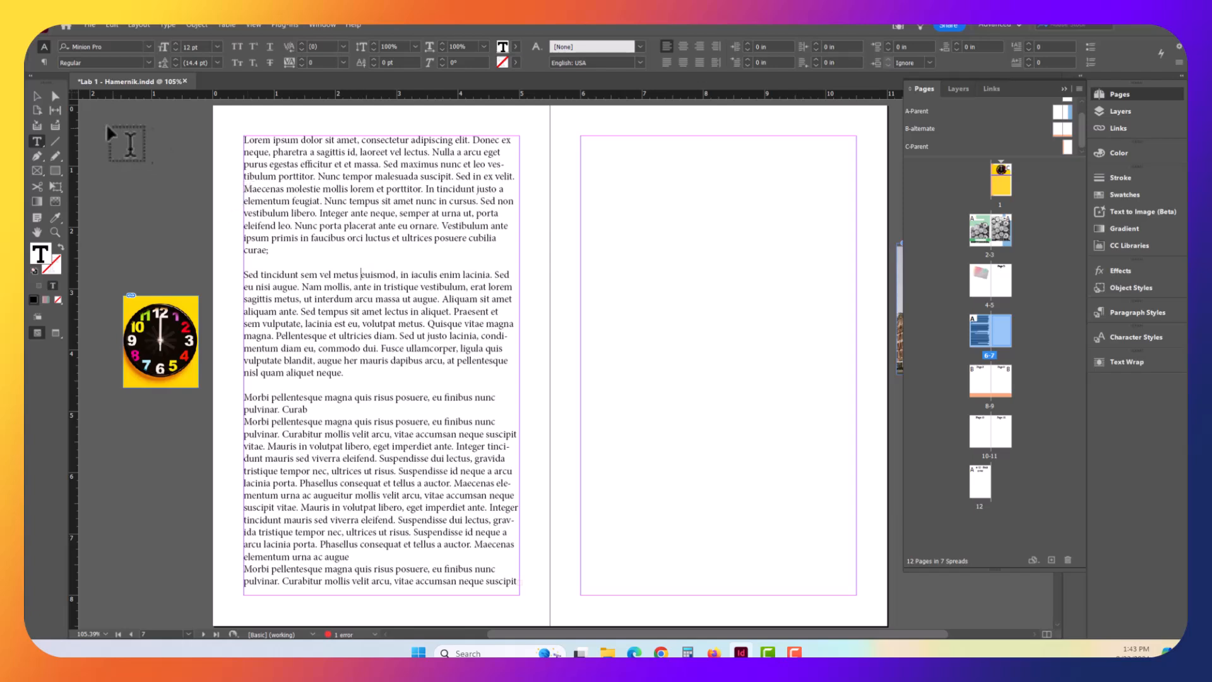
Flow the overset text from the left page's frame into a linked frame filling the right page's margins.
left_click(36, 96)
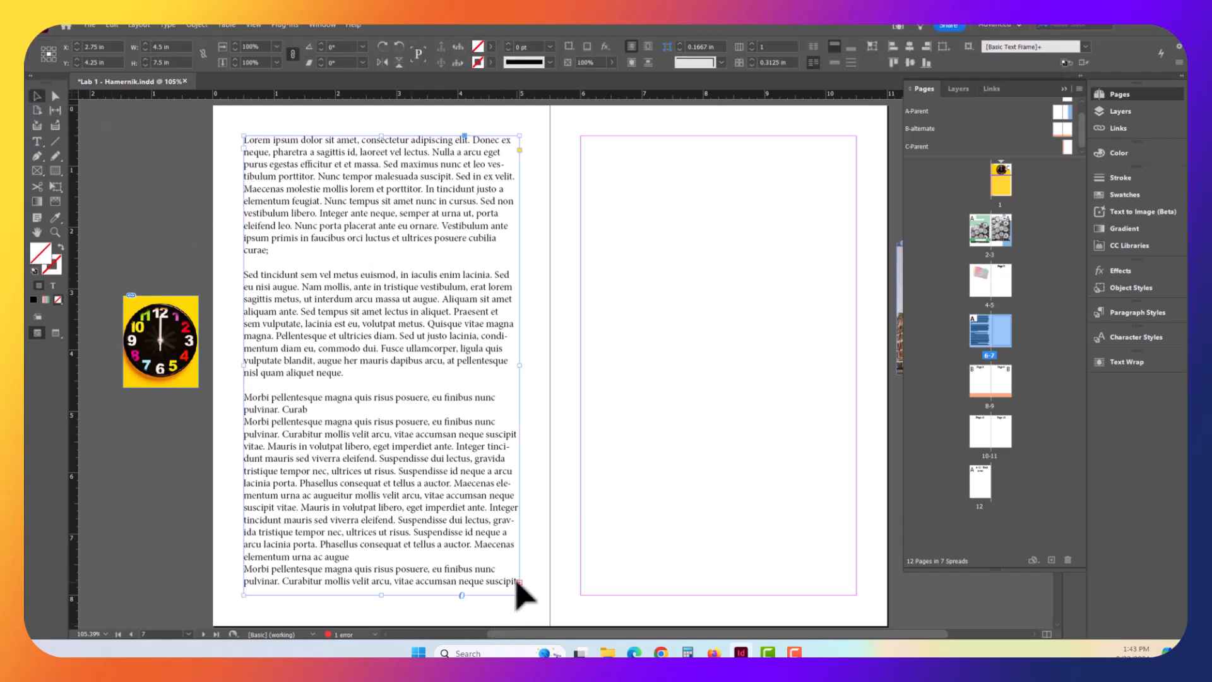
left_click(519, 581)
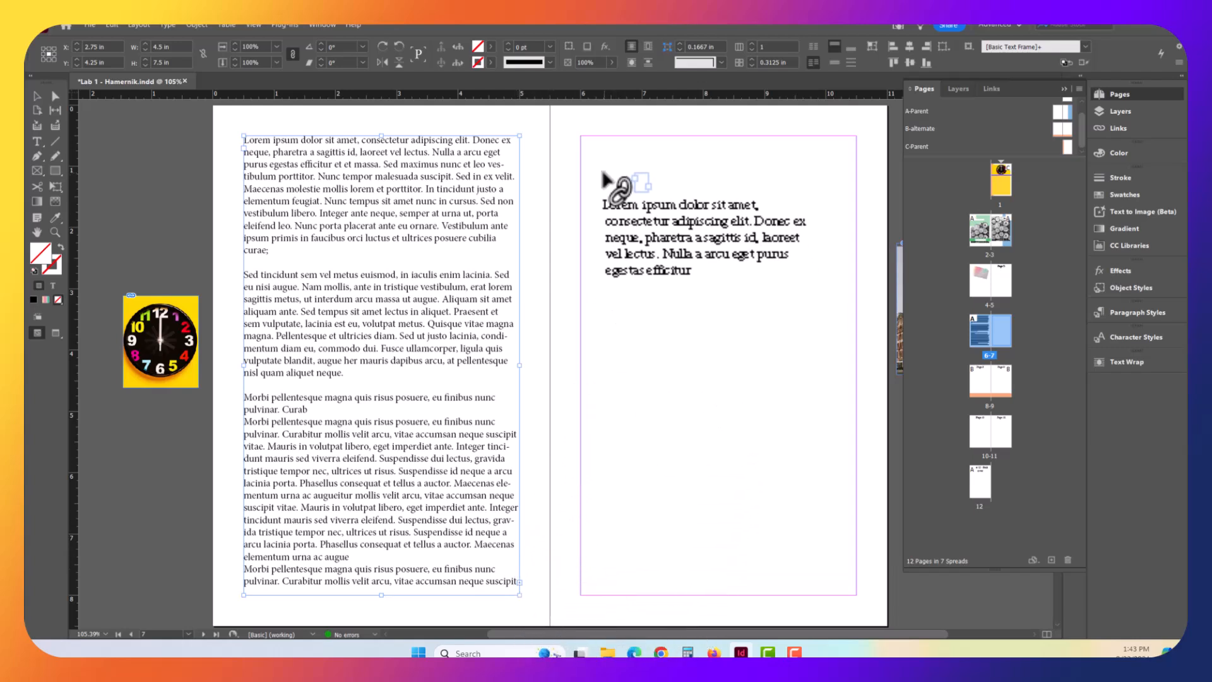
left_click(603, 175)
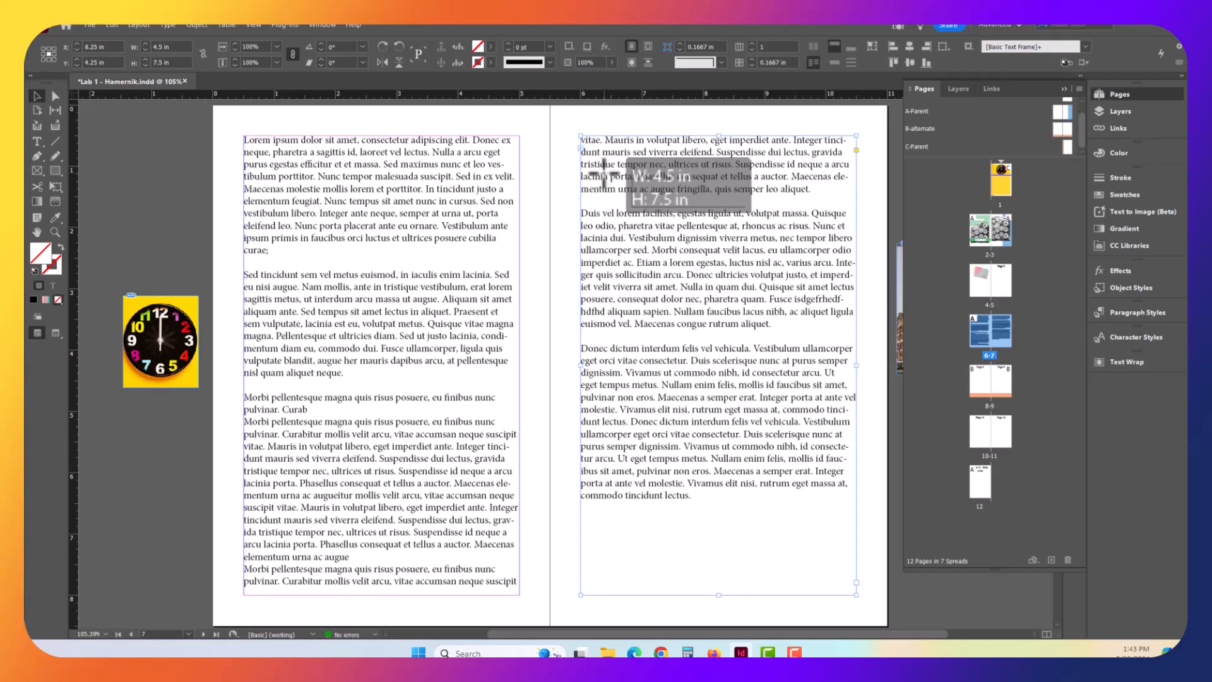
Duplicate the passage from "Pellentesque et ultricies diam" to "aliquet neque." into the blank line below the left page's first paragraph.
left_click(344, 319)
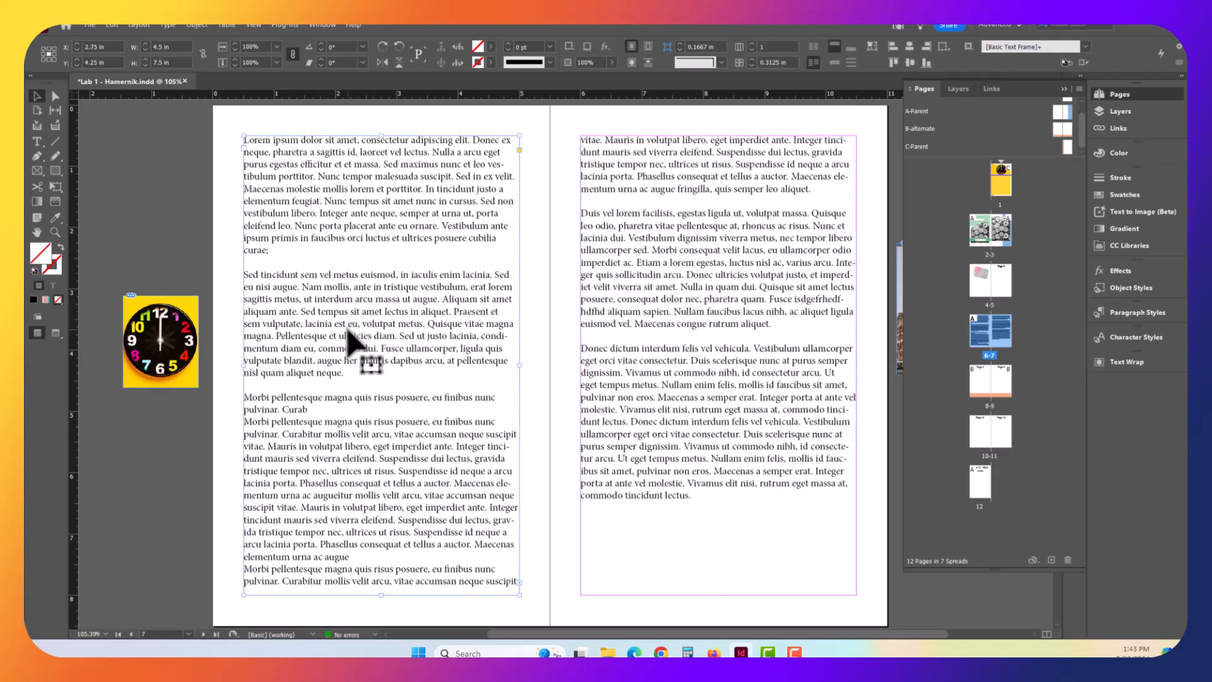
double_click(349, 327)
left_click_drag(277, 332, 344, 372)
key("ctrl+c")
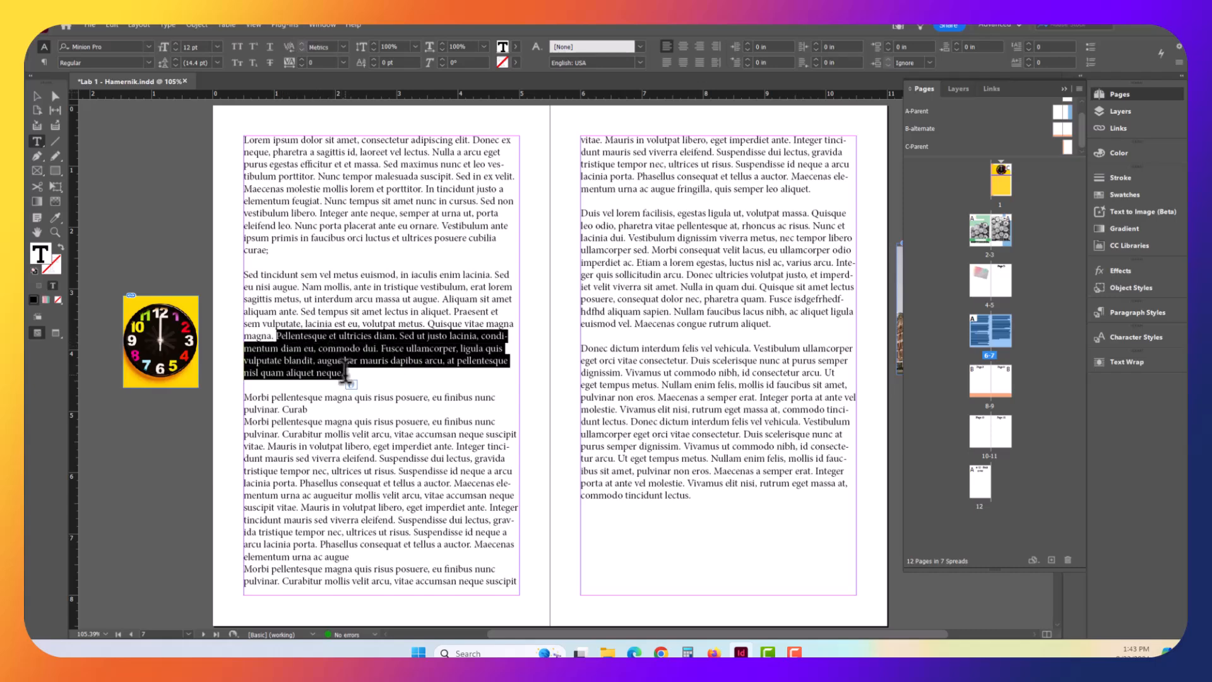
left_click(318, 257)
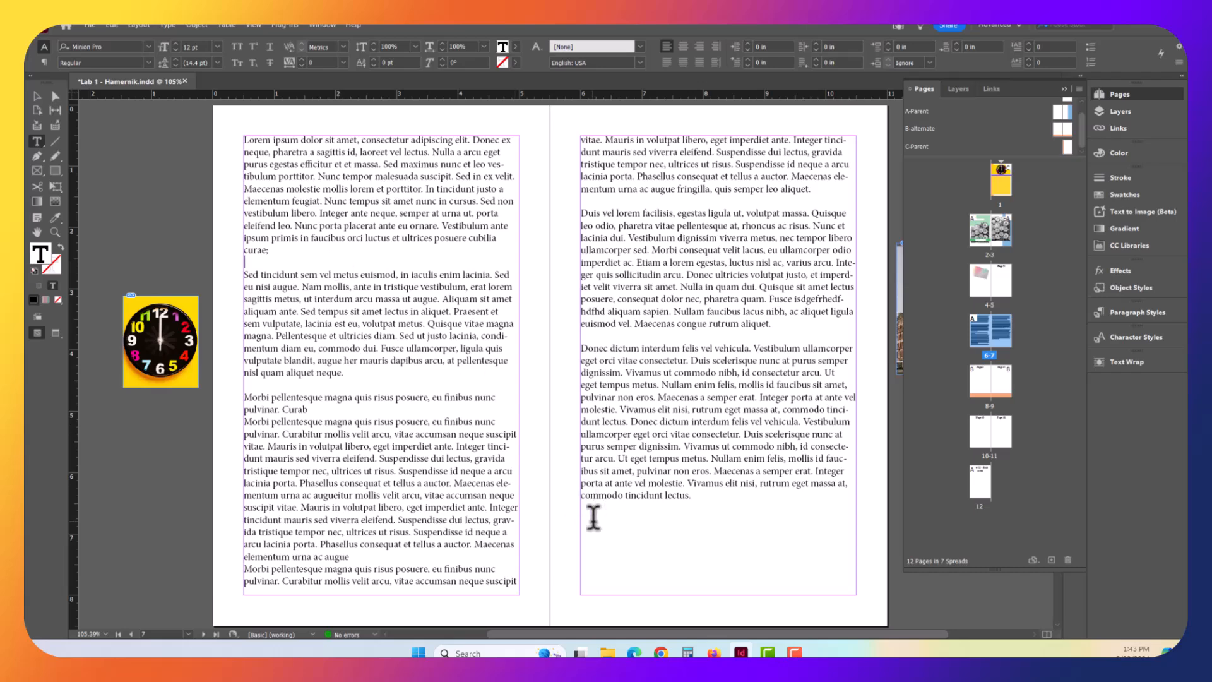
key("ctrl+v")
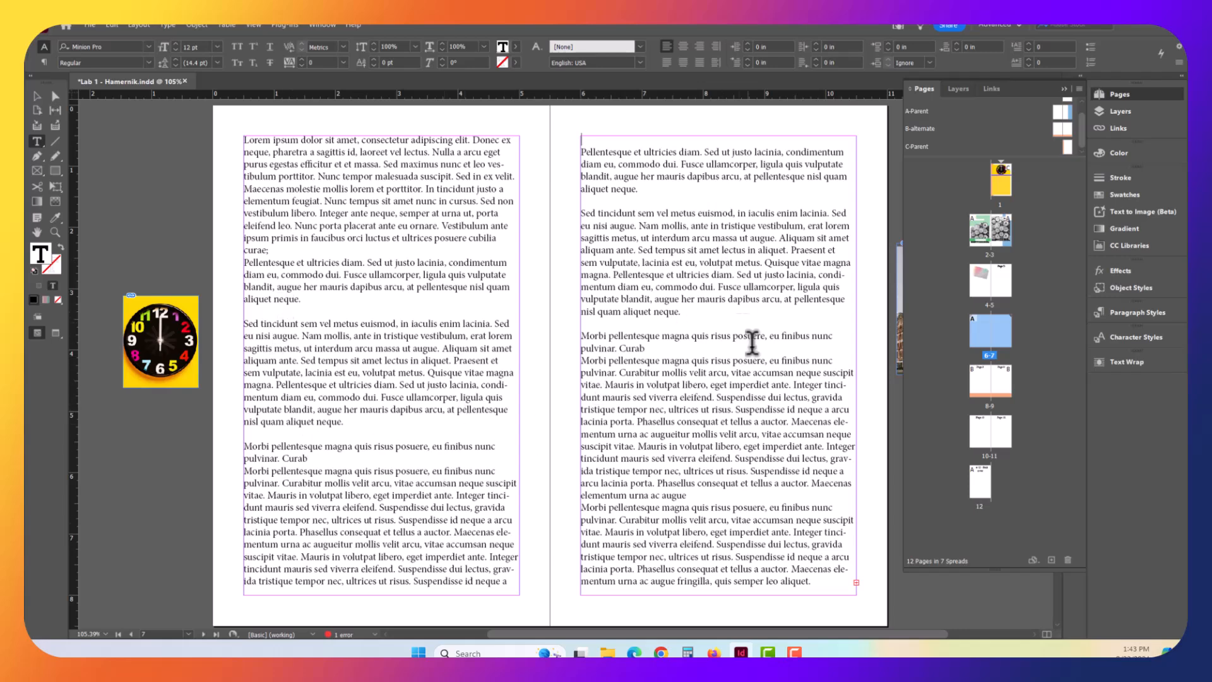
Undo the break that pushes the left page's text after "curae;" onto the right page.
key("ctrl+z")
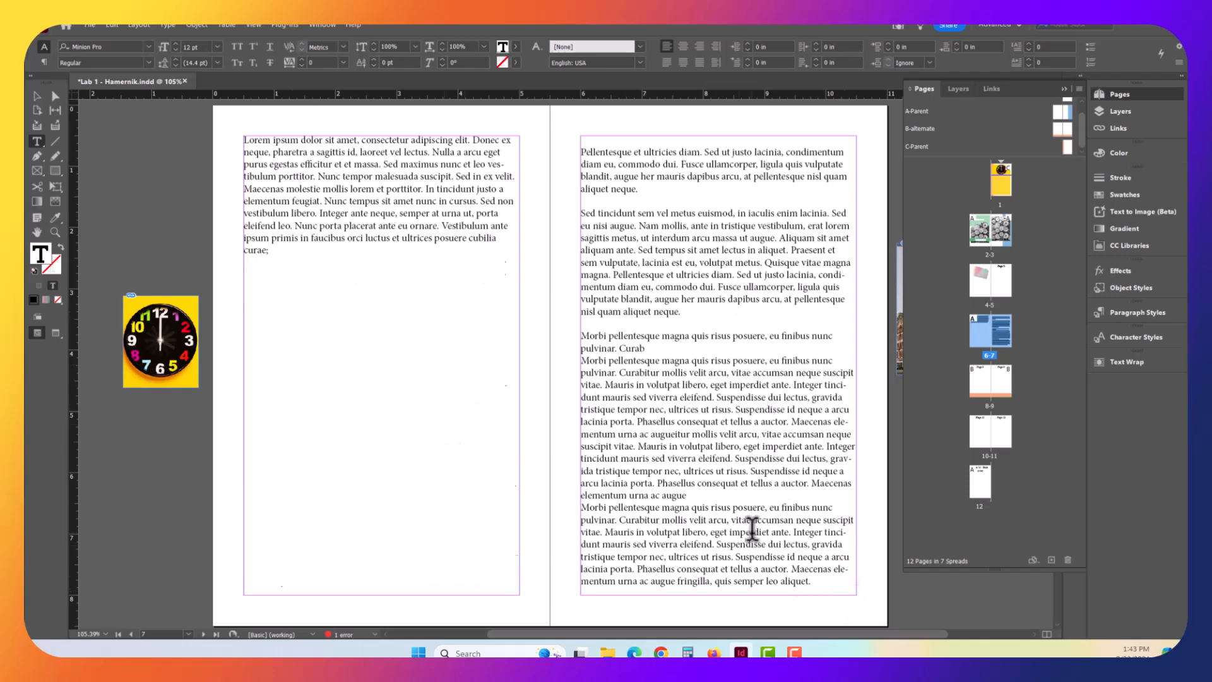
key("Escape")
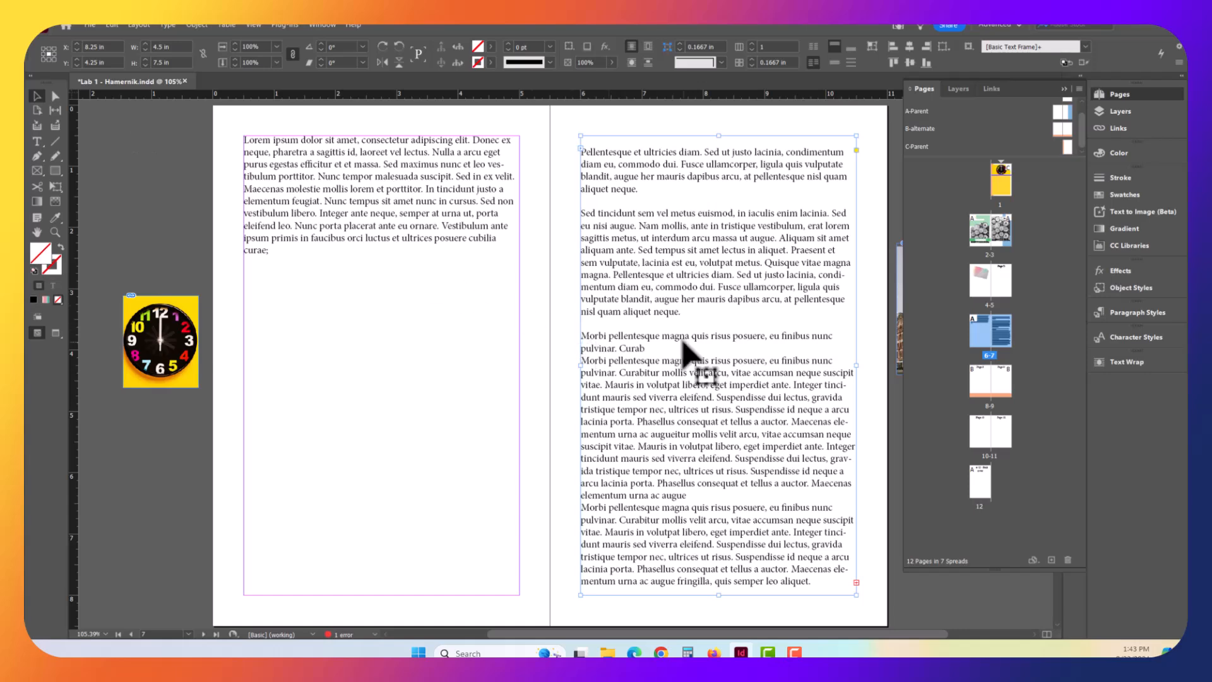
key("ctrl+z")
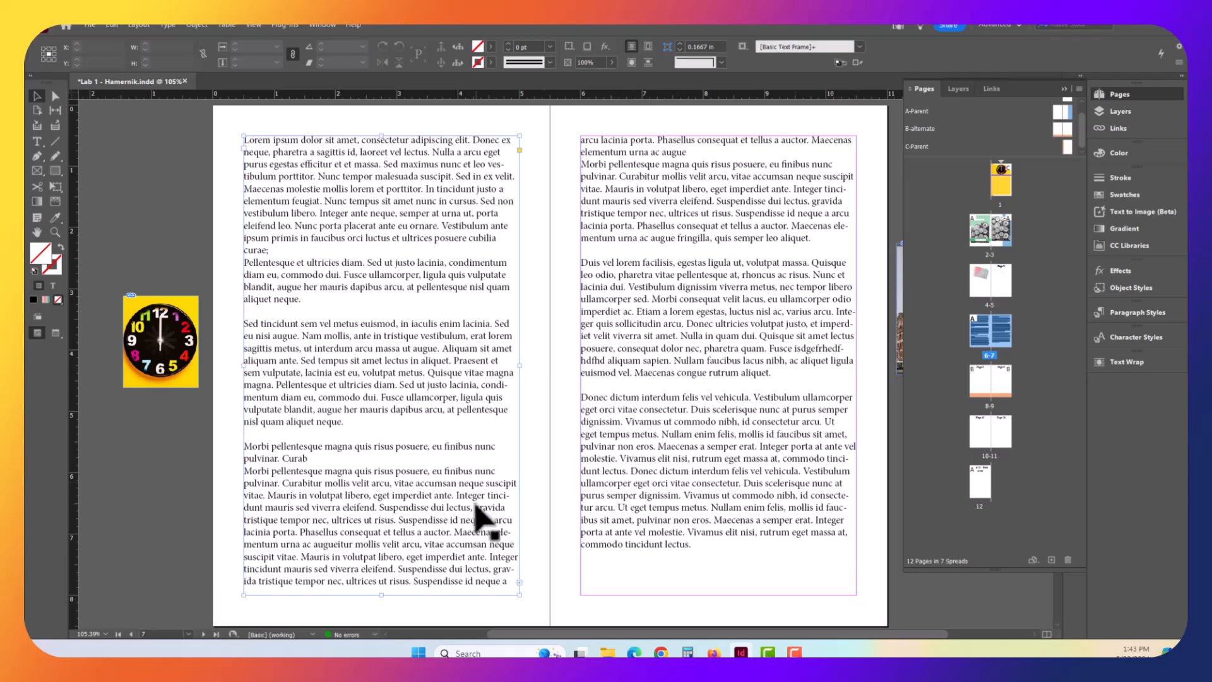
Copy the right page's sentences from "Nullam faucibus" to "rutrum aliquet." and paste them three times after "rutrum aliquet.".
left_click(496, 549)
double_click(661, 366)
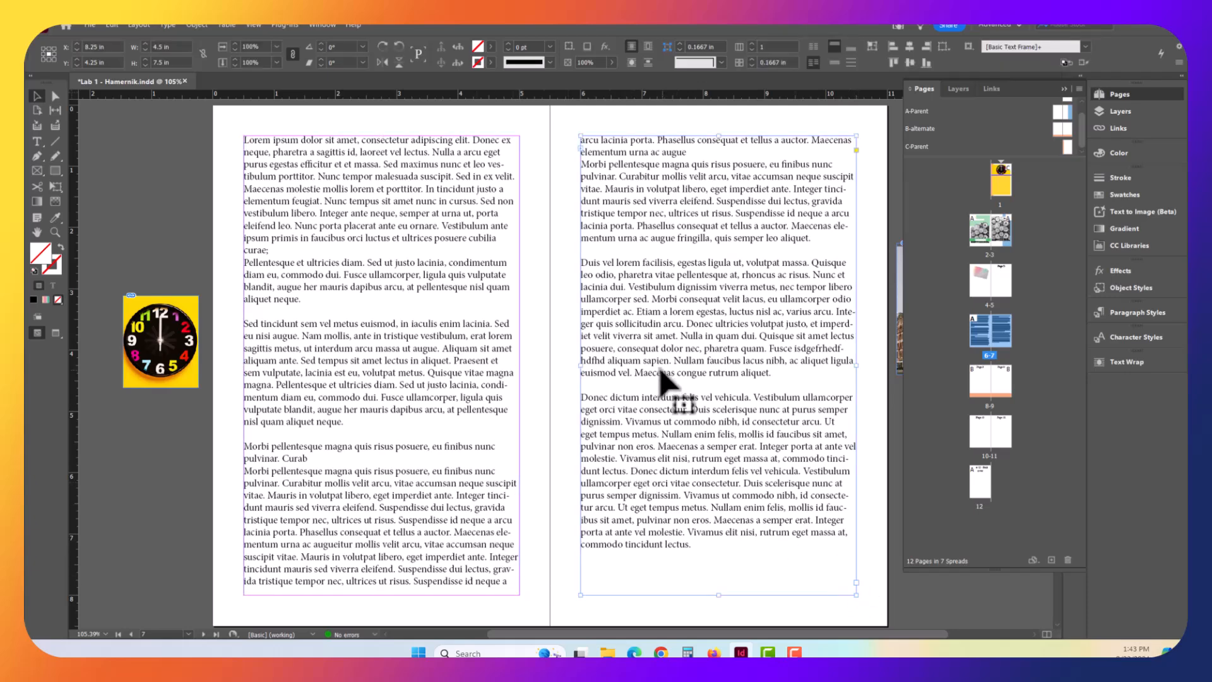
left_click_drag(674, 360, 782, 377)
key("ctrl+c")
left_click(783, 377)
key("ctrl+v")
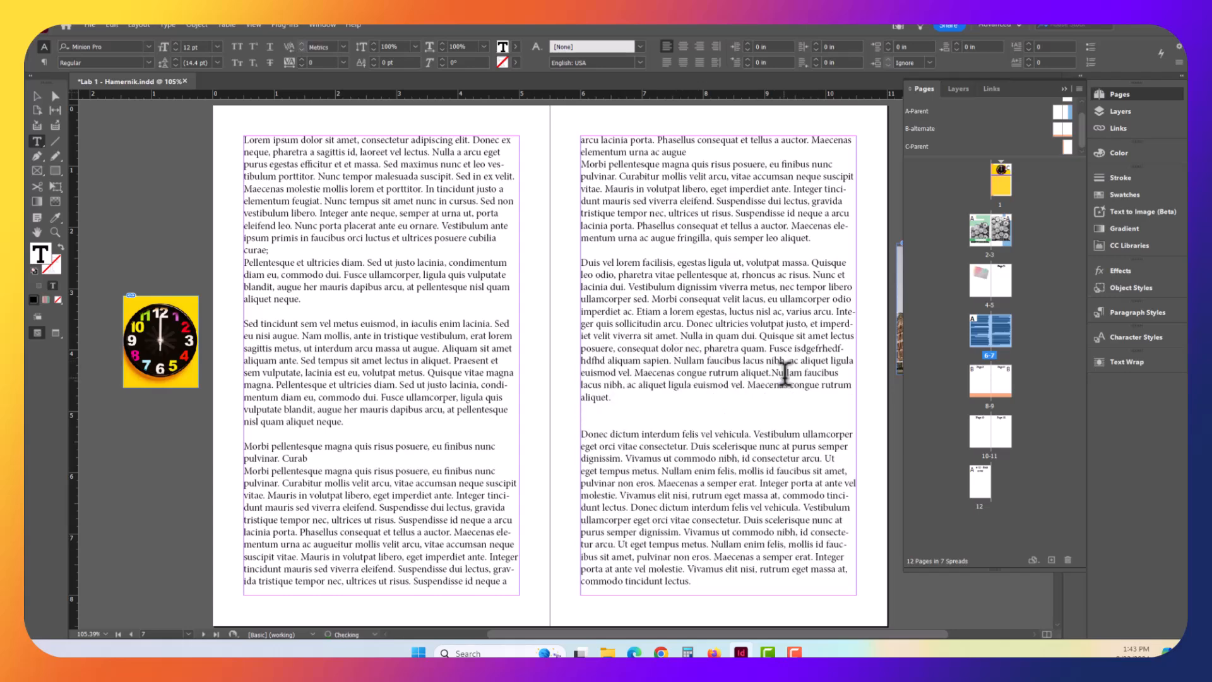
key("ctrl+v")
key("ctrl+v")
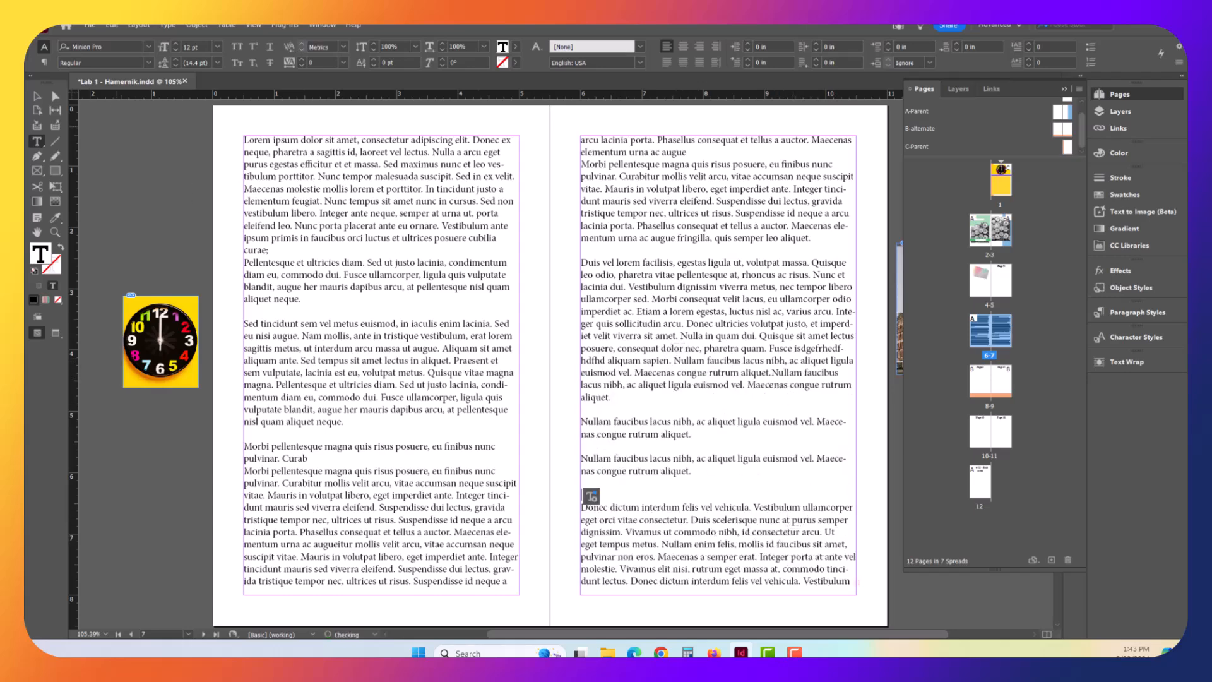
Undo the repeated pastes of the "Nullam faucibus" sentences on the right page.
left_click(35, 95)
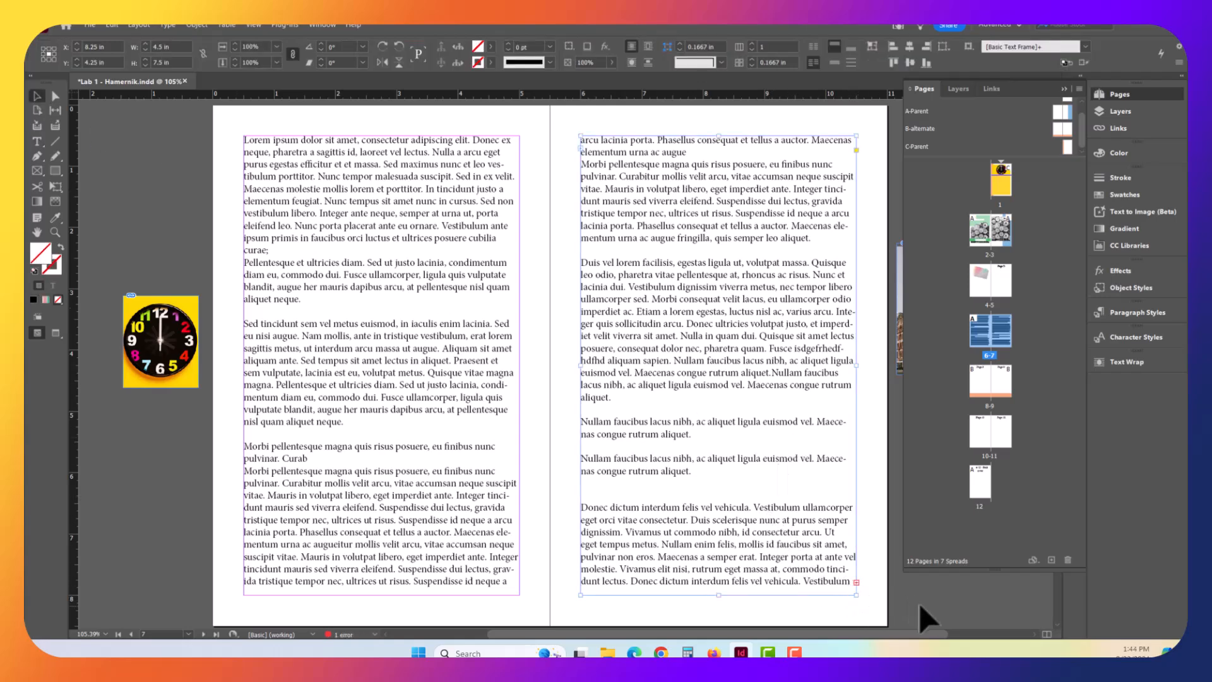
left_click(856, 582)
key("ctrl+z")
key("ctrl+z")
key("ctrl+z")
key("ctrl+z")
key("ctrl+z")
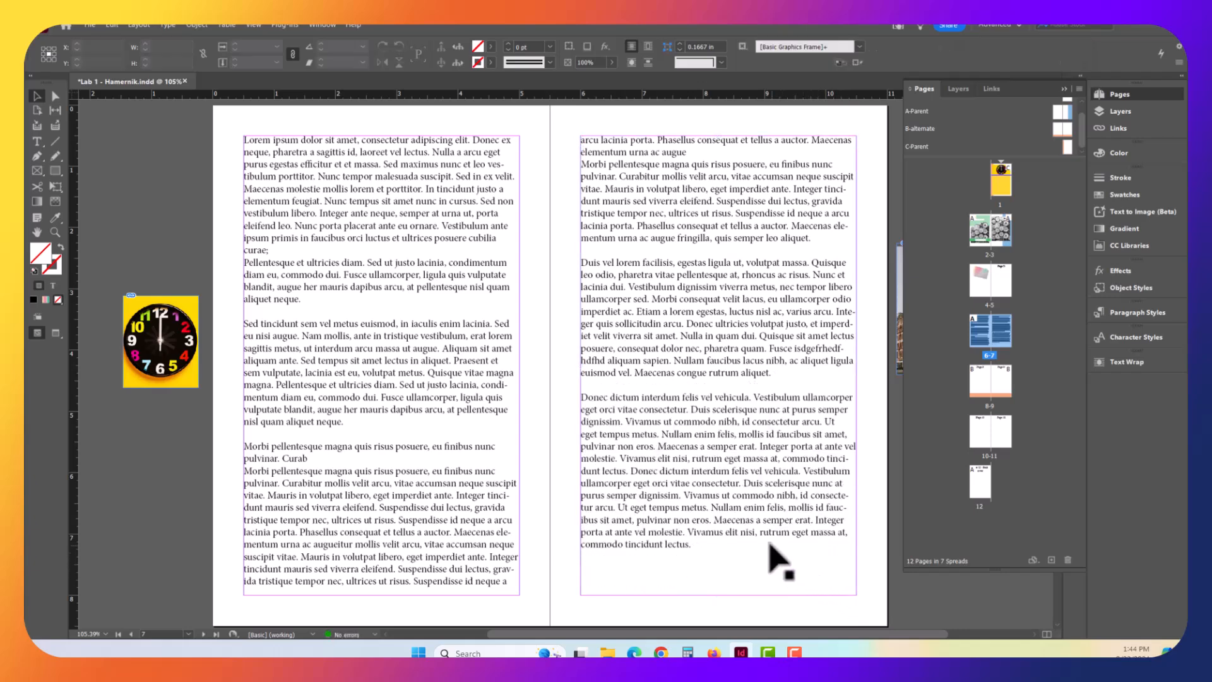
Select the left page's text frame and choose the Advanced workspace.
left_click(473, 420)
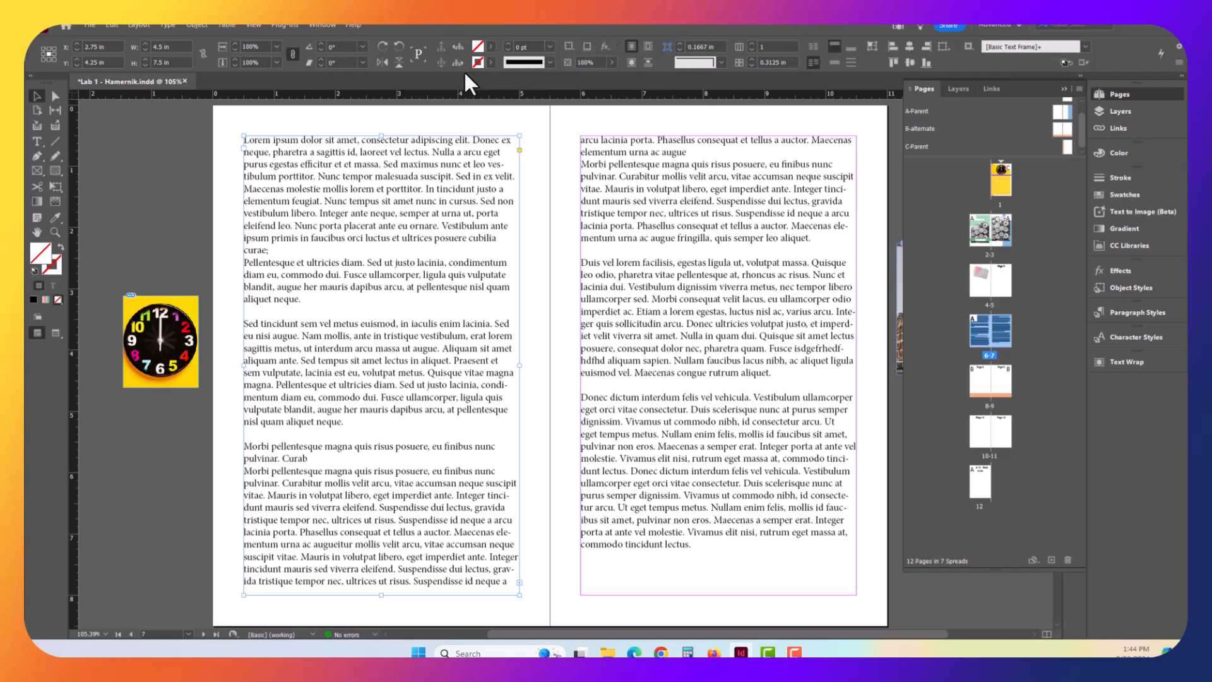
left_click(319, 24)
mouse_move(336, 51)
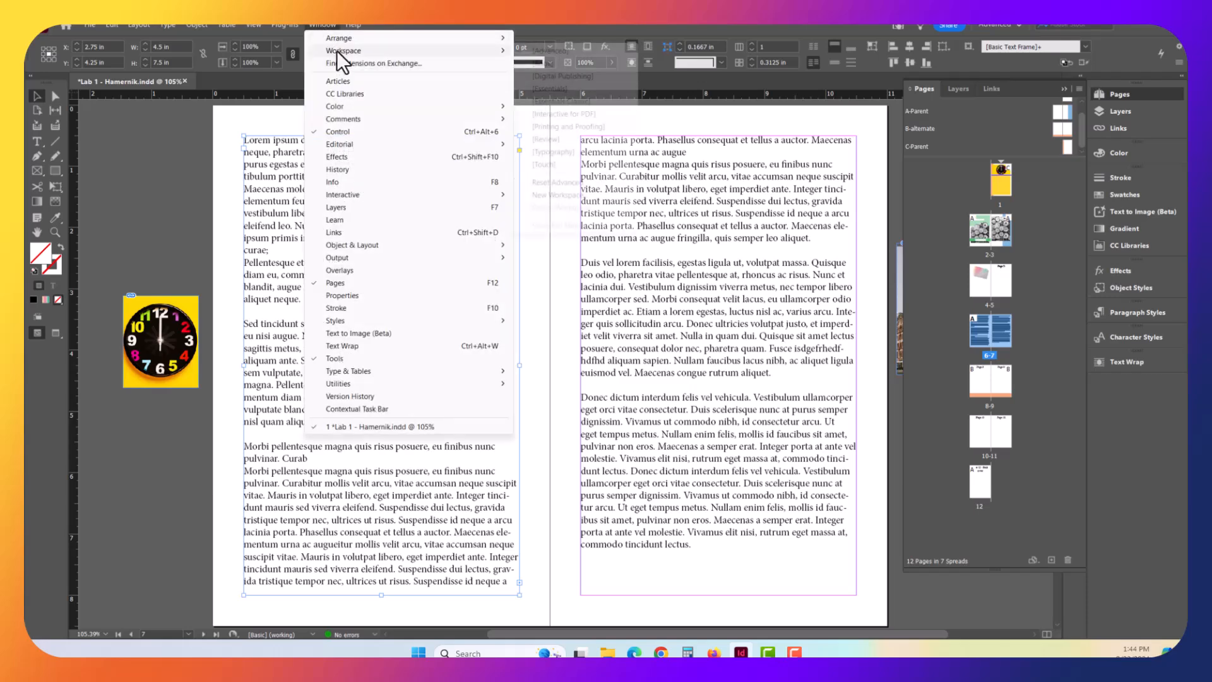
left_click(563, 49)
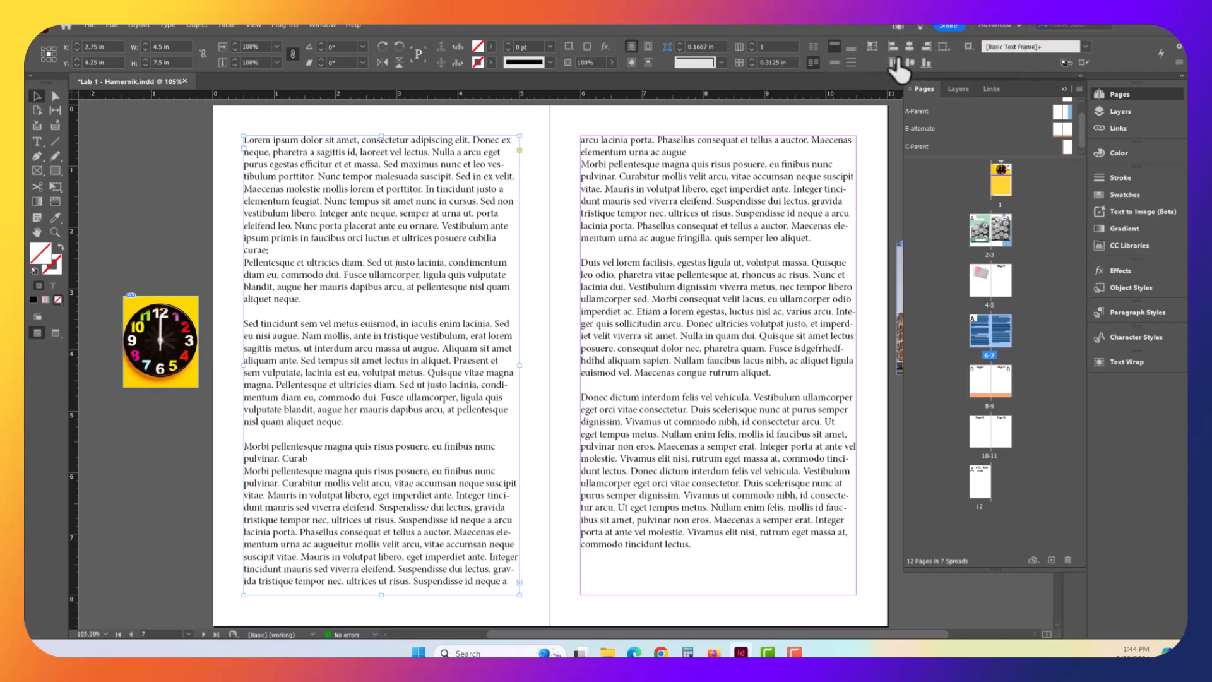
Try splitting the left page's text frame into two and three columns, ending with two.
left_click(752, 44)
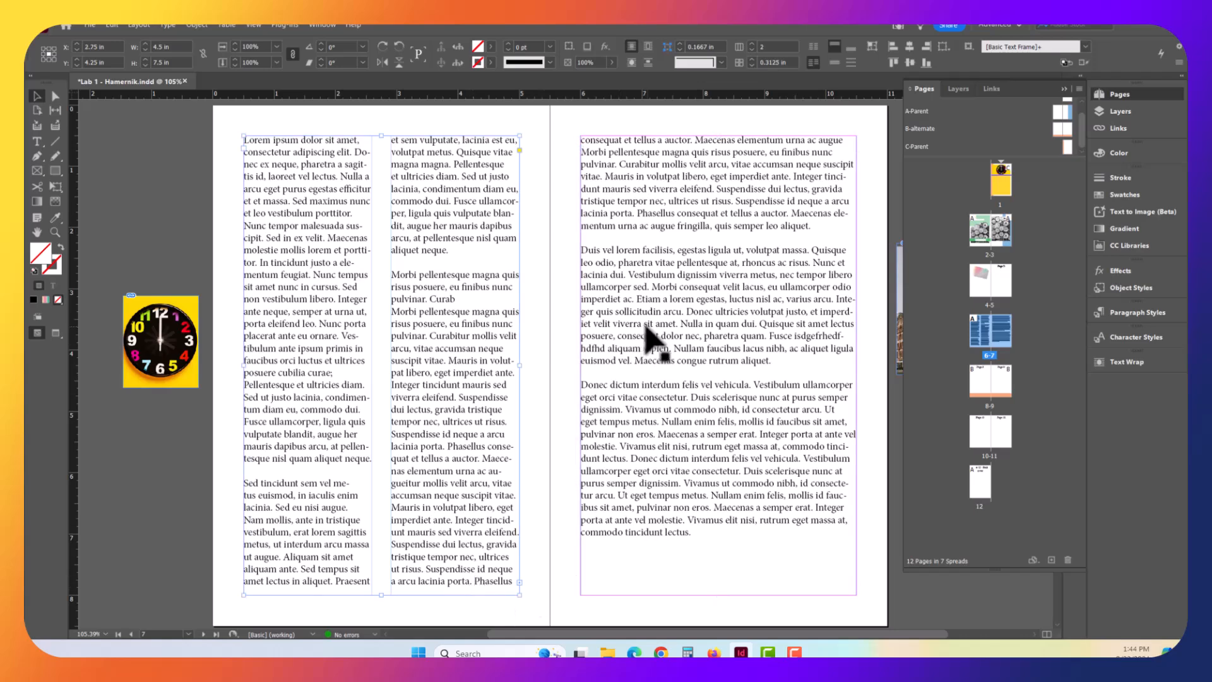
left_click(751, 44)
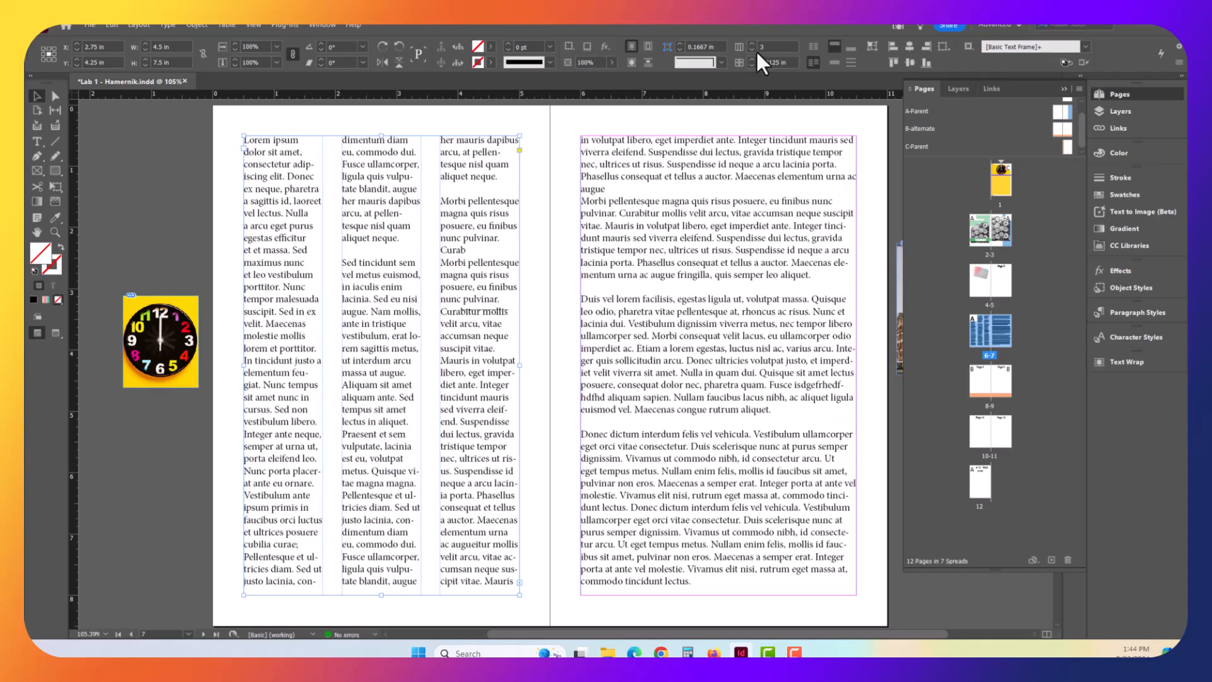
left_click(751, 49)
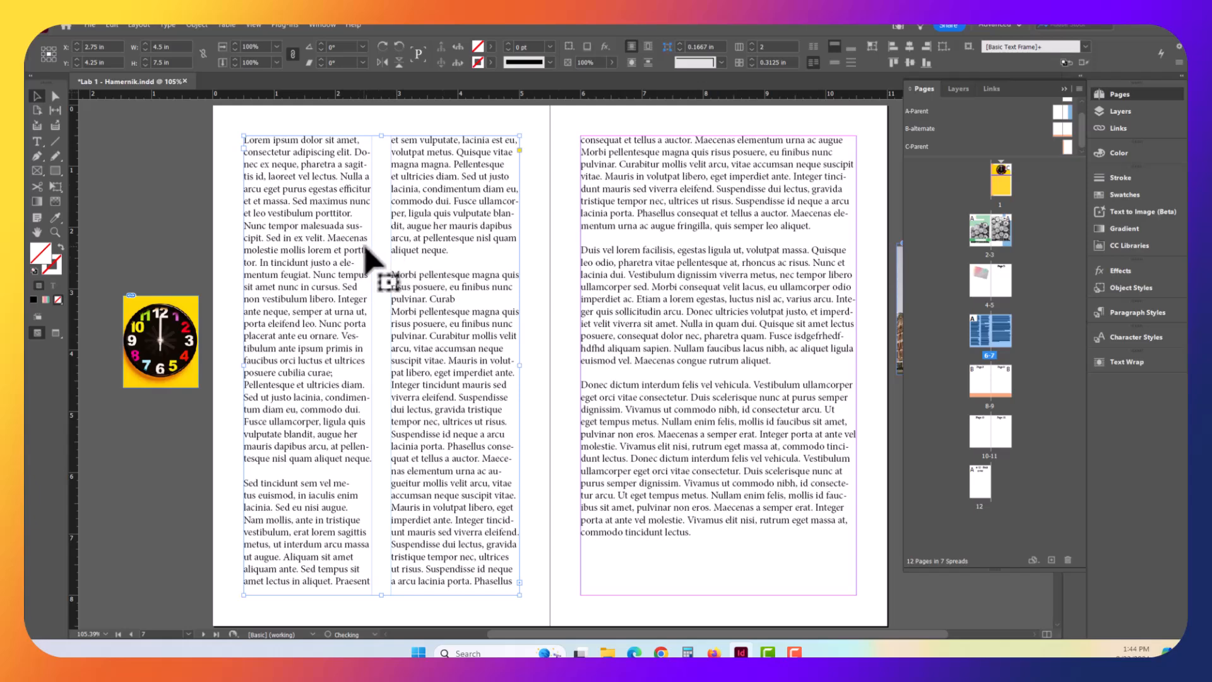
Set the left text frame's column gutter to 0.25 in and return the frame to one column.
left_click(753, 57)
left_click(753, 57)
left_click(751, 64)
left_click(751, 65)
left_click(751, 65)
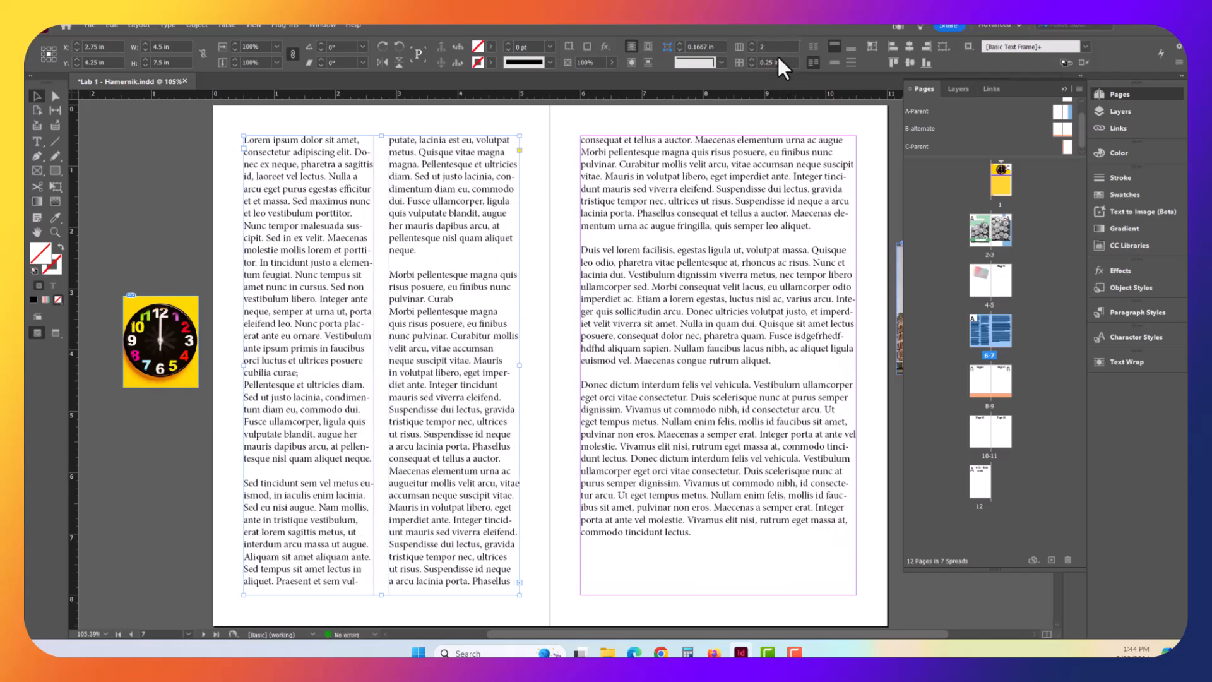
left_click(752, 50)
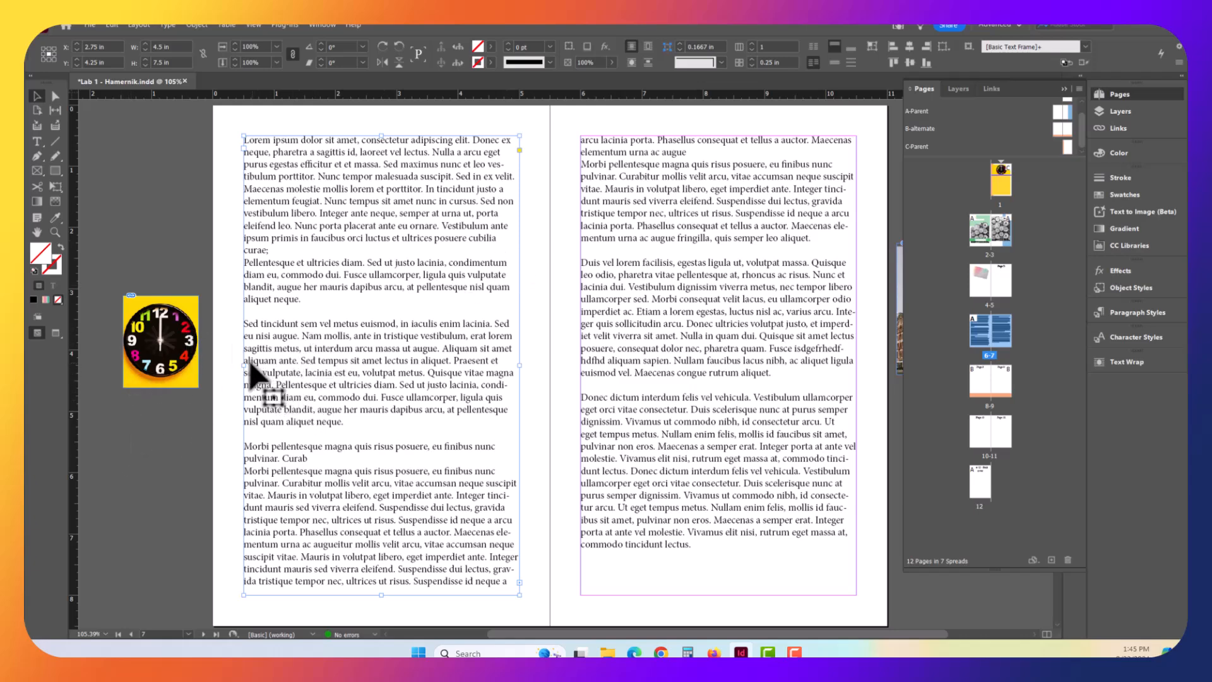
Narrow the left page's text frame from its left edge to about 3.27 in wide and move the clock image into the gap.
left_click_drag(244, 360, 319, 361)
left_click(183, 348)
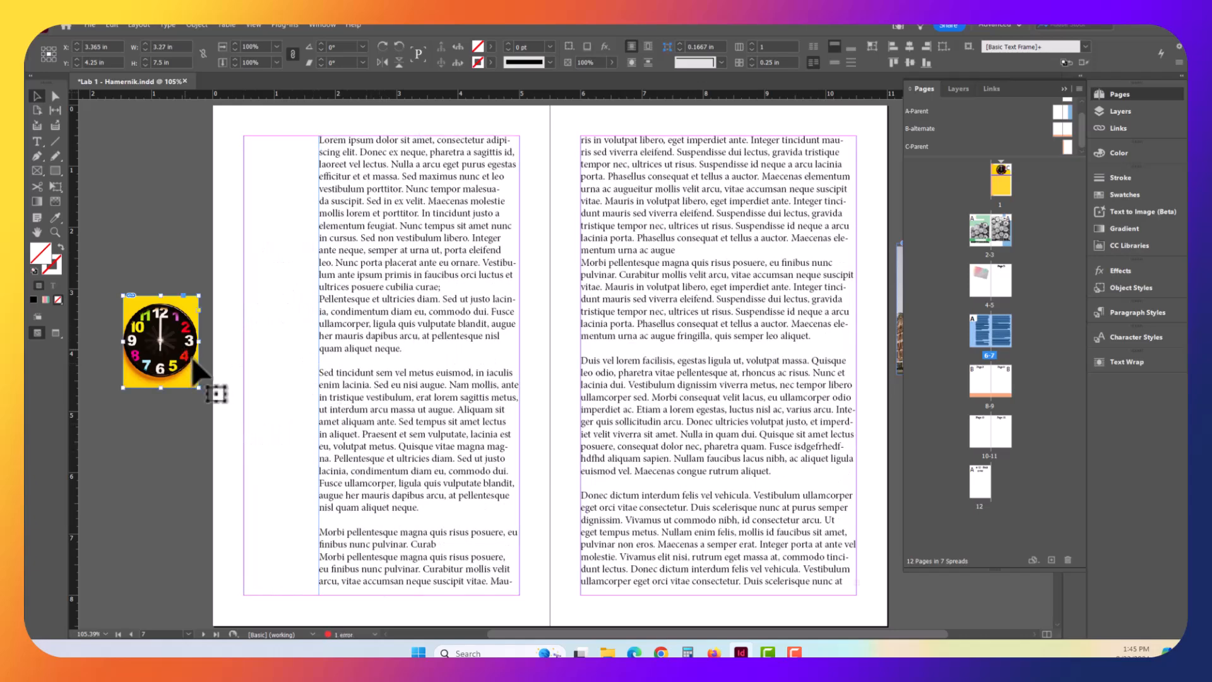
left_click_drag(178, 343, 287, 418)
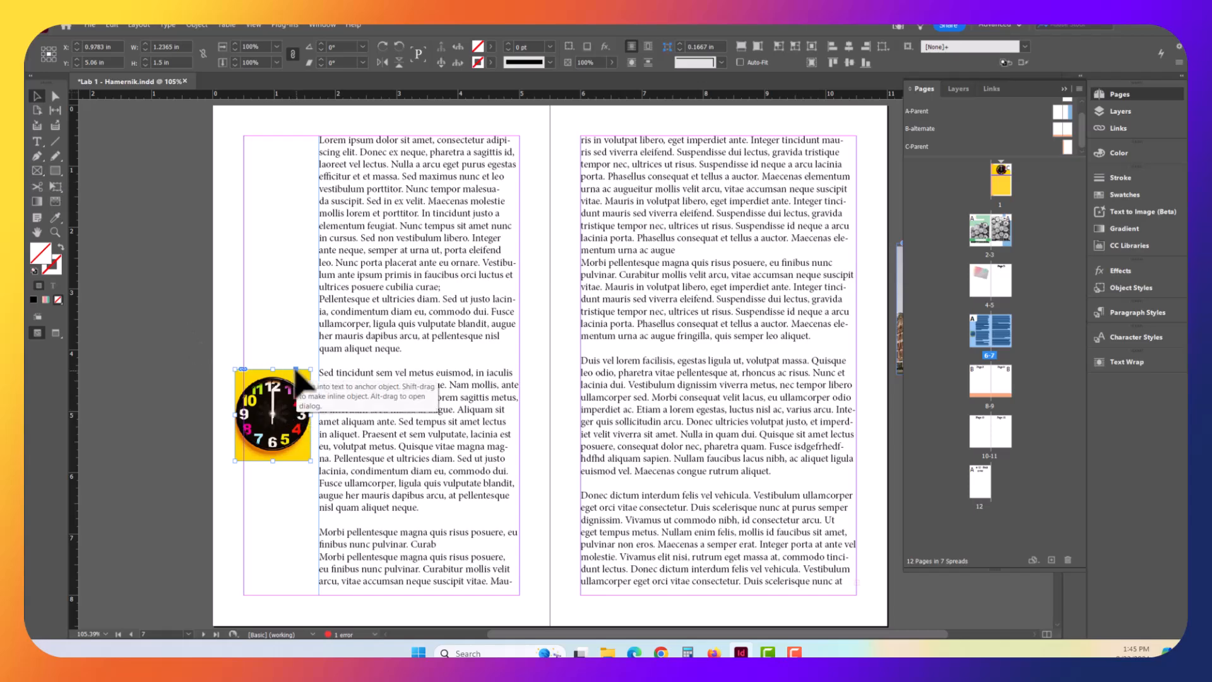
Anchor the clock image at the blank line above the "Sed tincidunt" paragraph and shift the text frame to check the anchoring.
mouse_move(296, 371)
left_mouse_down()
mouse_move(394, 365)
mouse_move(392, 325)
mouse_move(404, 341)
mouse_move(356, 360)
left_mouse_up()
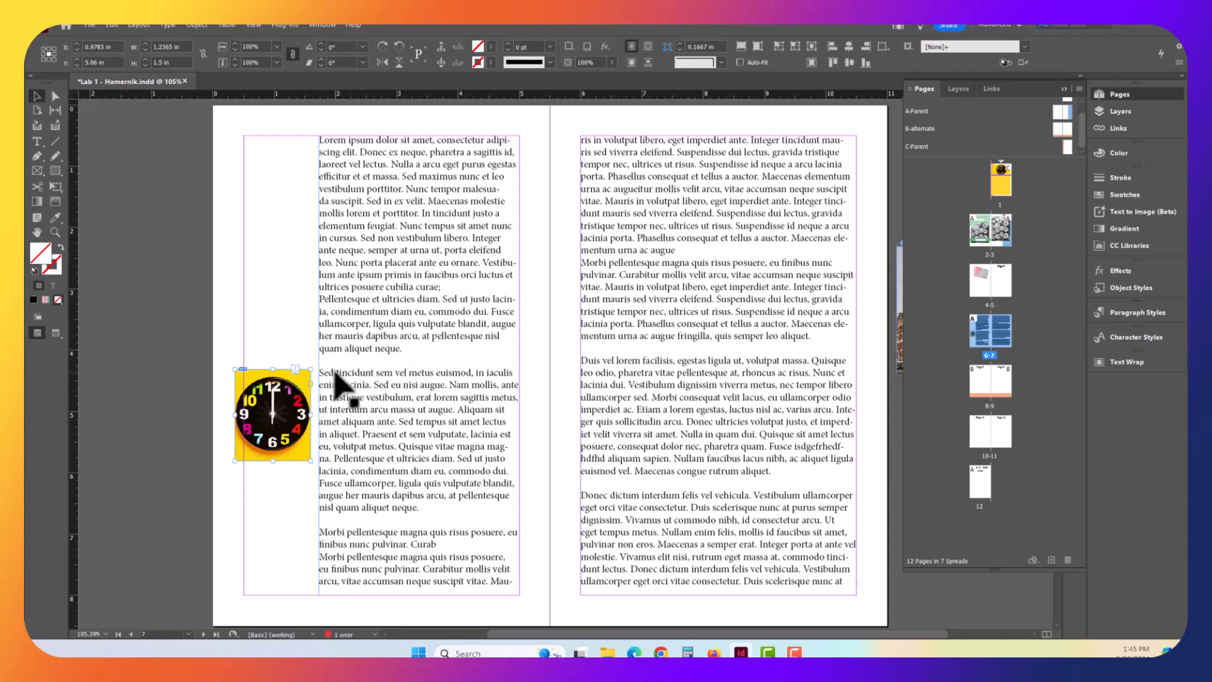
double_click(361, 413)
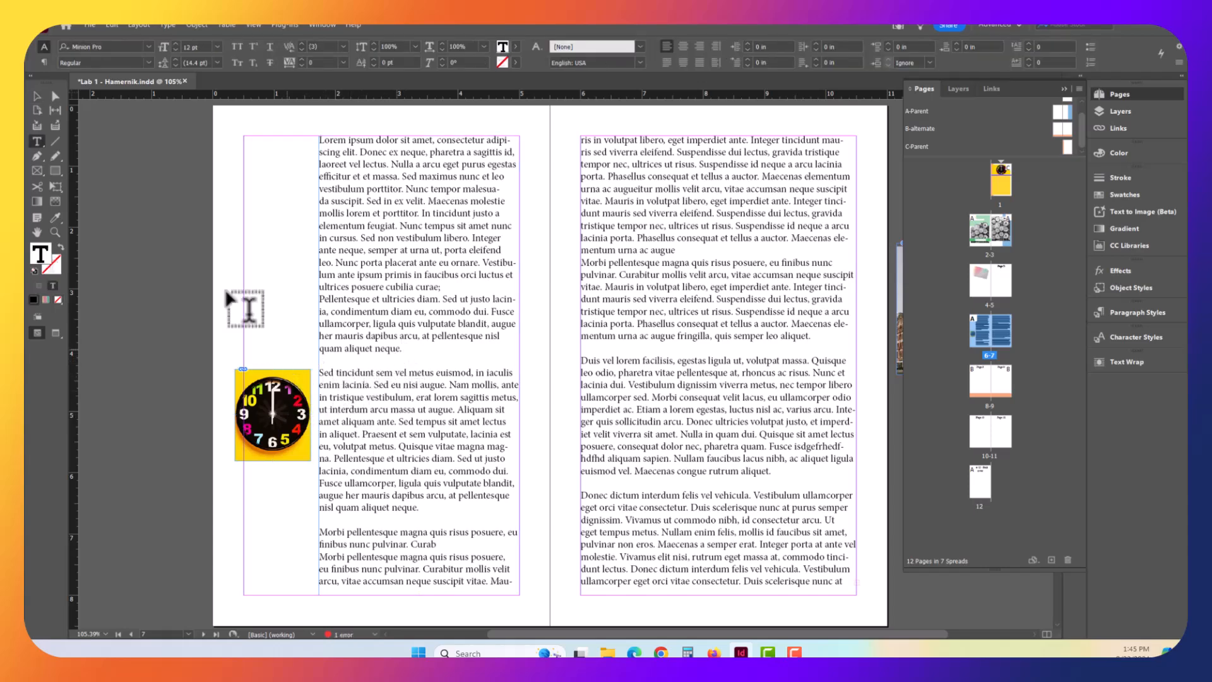
left_click(38, 98)
mouse_move(404, 263)
left_mouse_down()
mouse_move(474, 278)
mouse_move(409, 265)
left_mouse_up()
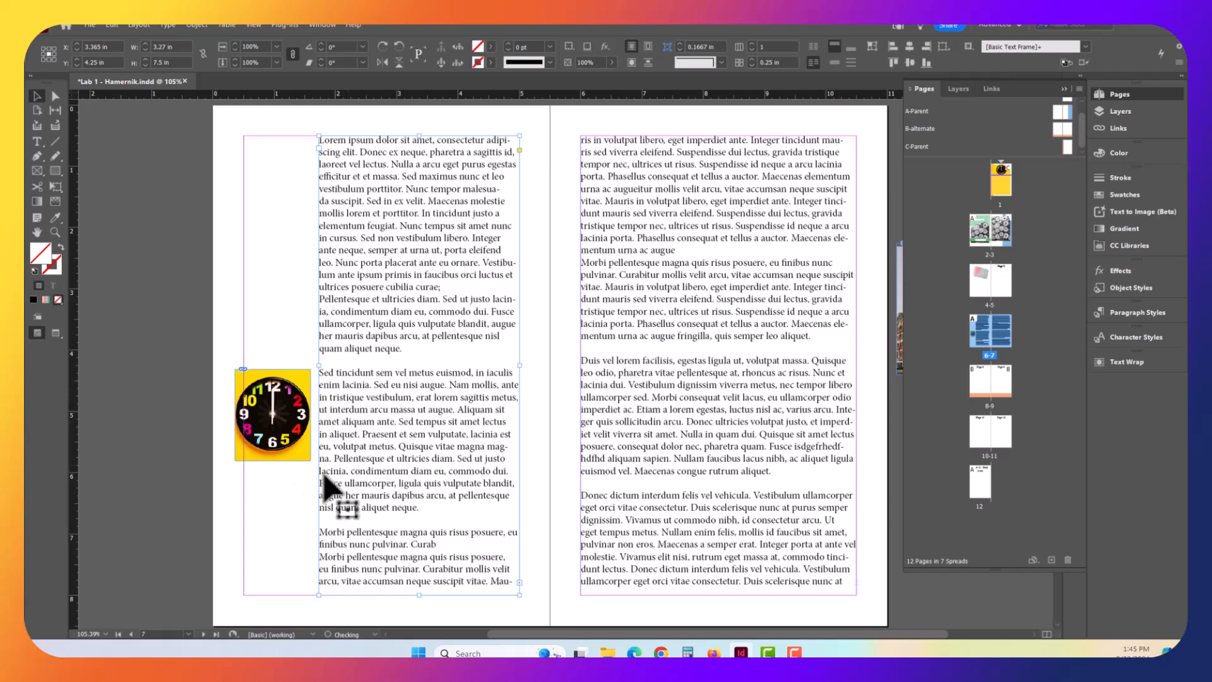
left_click_drag(388, 325, 366, 300)
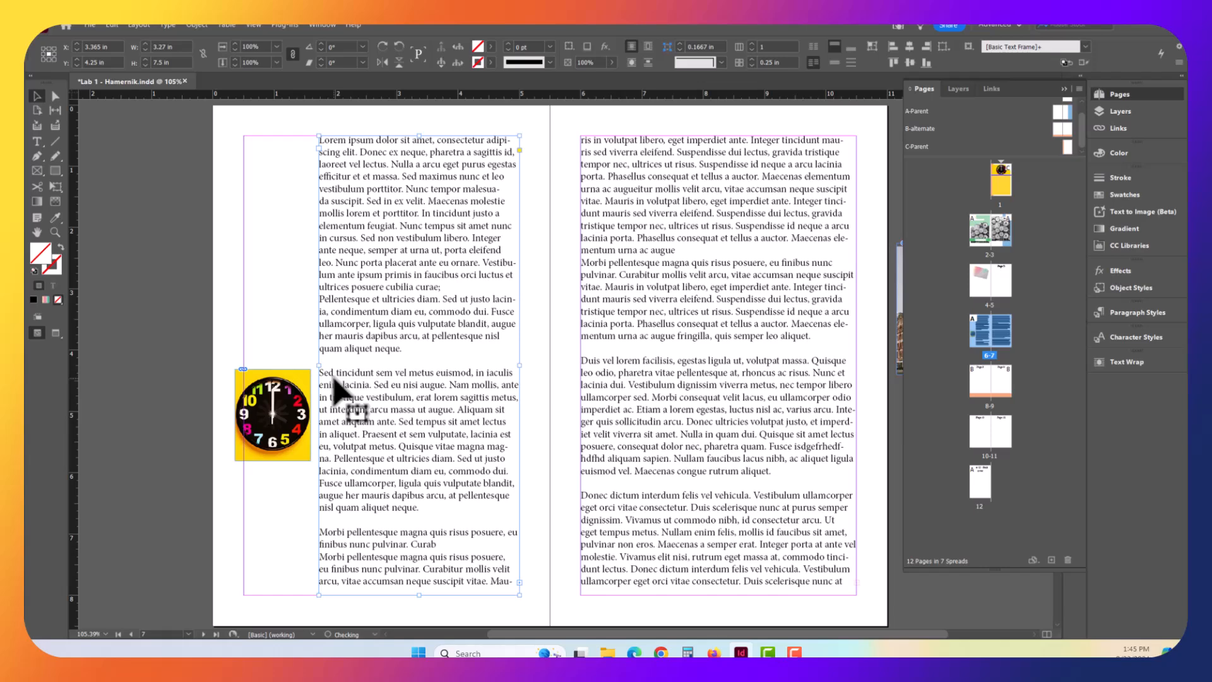
Release the anchored clock image beside the left page's text frame.
left_click(294, 388)
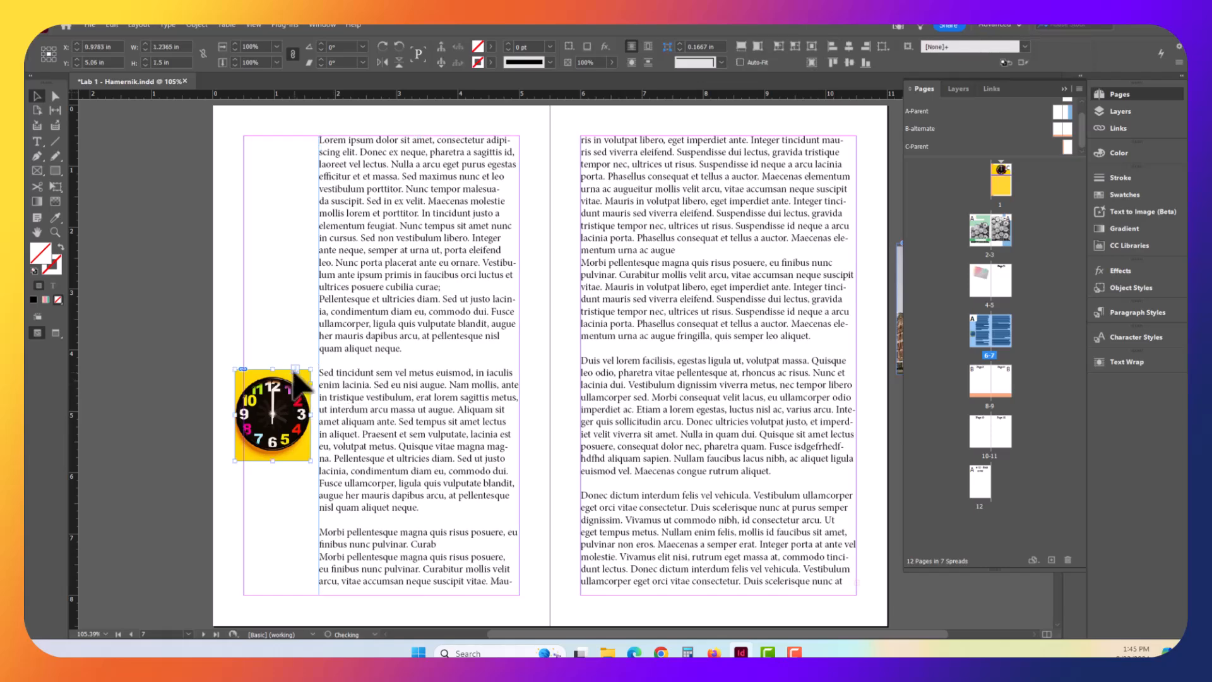
right_click(301, 380)
left_click(284, 389)
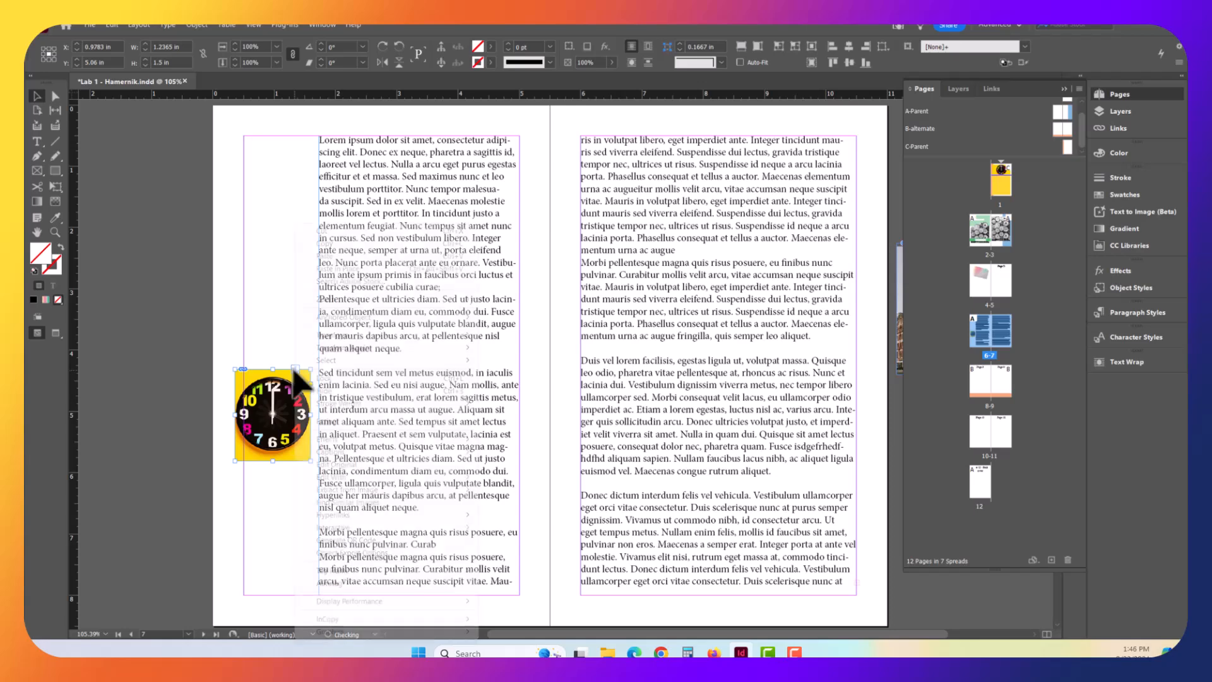
right_click(295, 372)
left_click(201, 24)
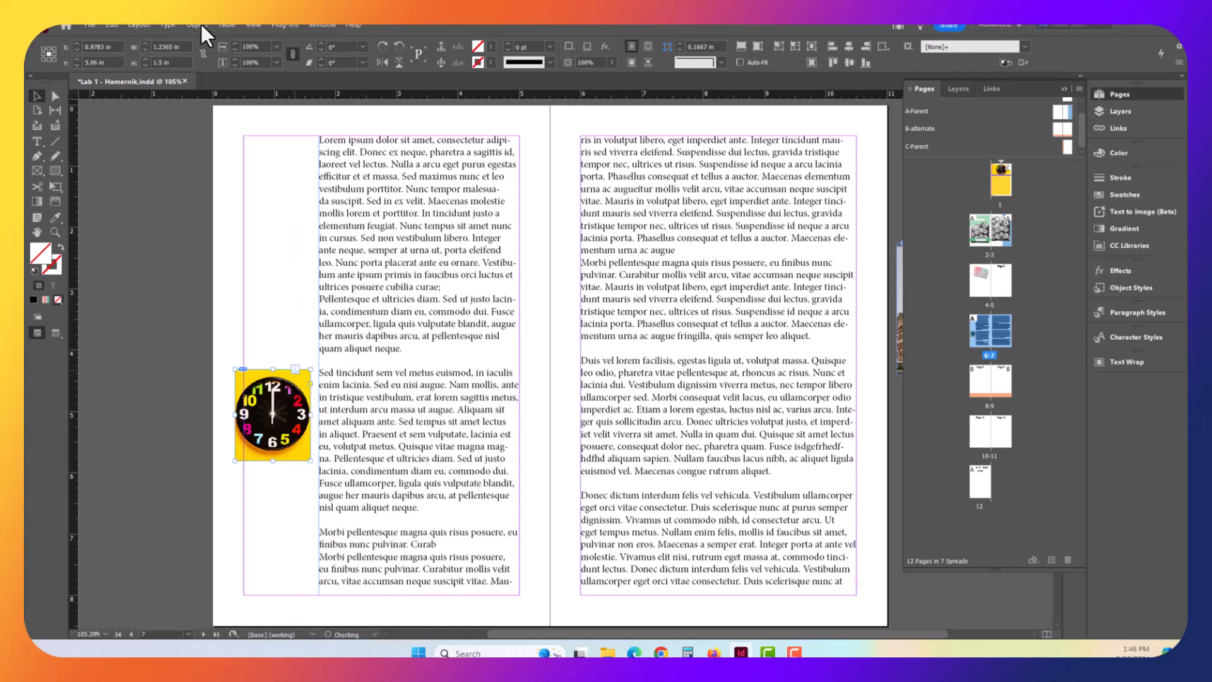
left_click(200, 24)
mouse_move(241, 232)
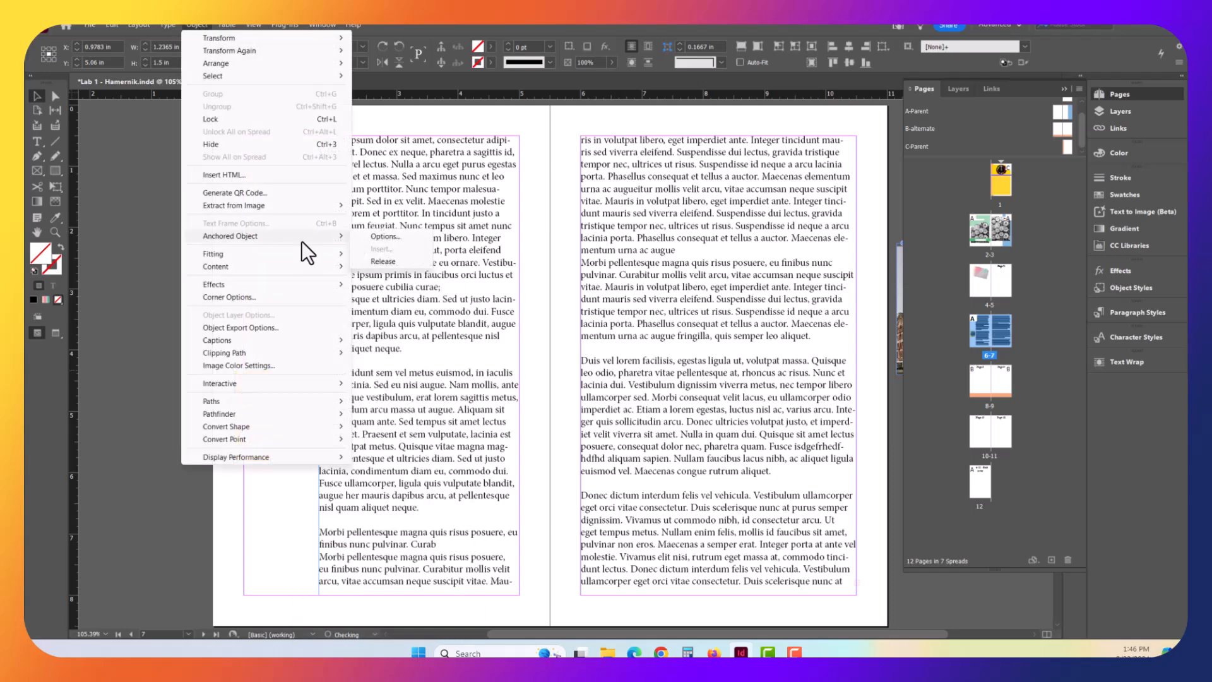
left_click(383, 261)
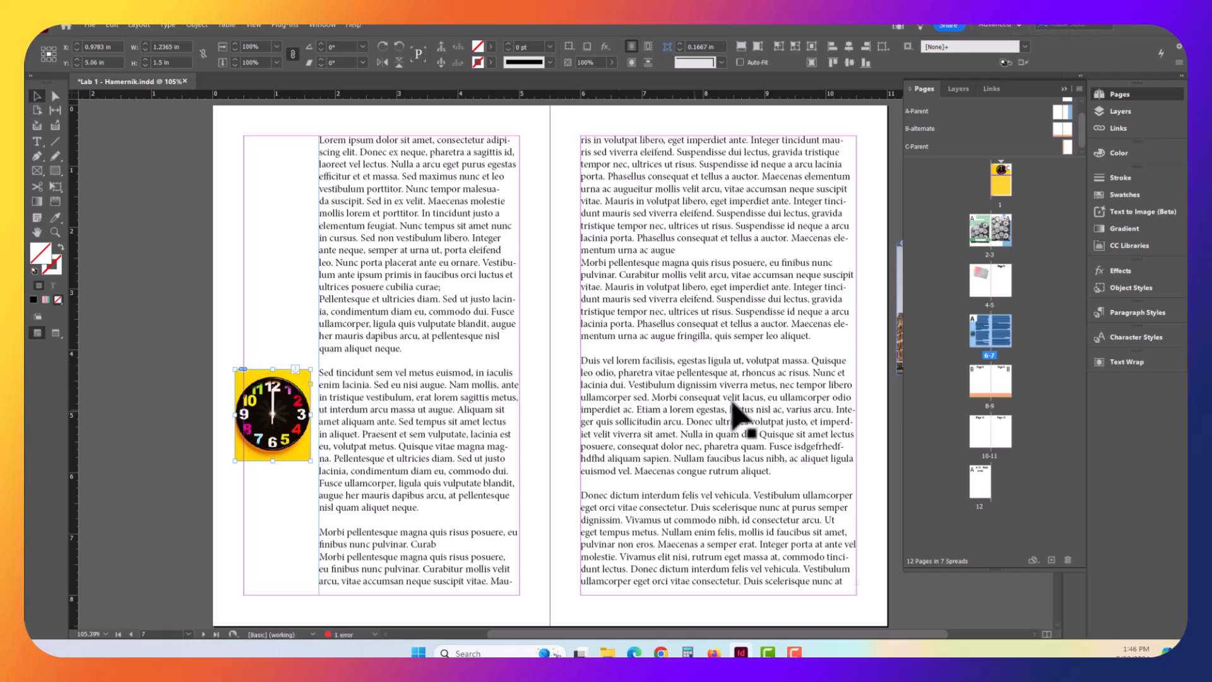
Move the clock tower photo from the pasteboard onto the right page's text, at the left margin beside the "Morbi pellentesque" paragraph.
key("space")
left_click_drag(784, 400, 554, 401)
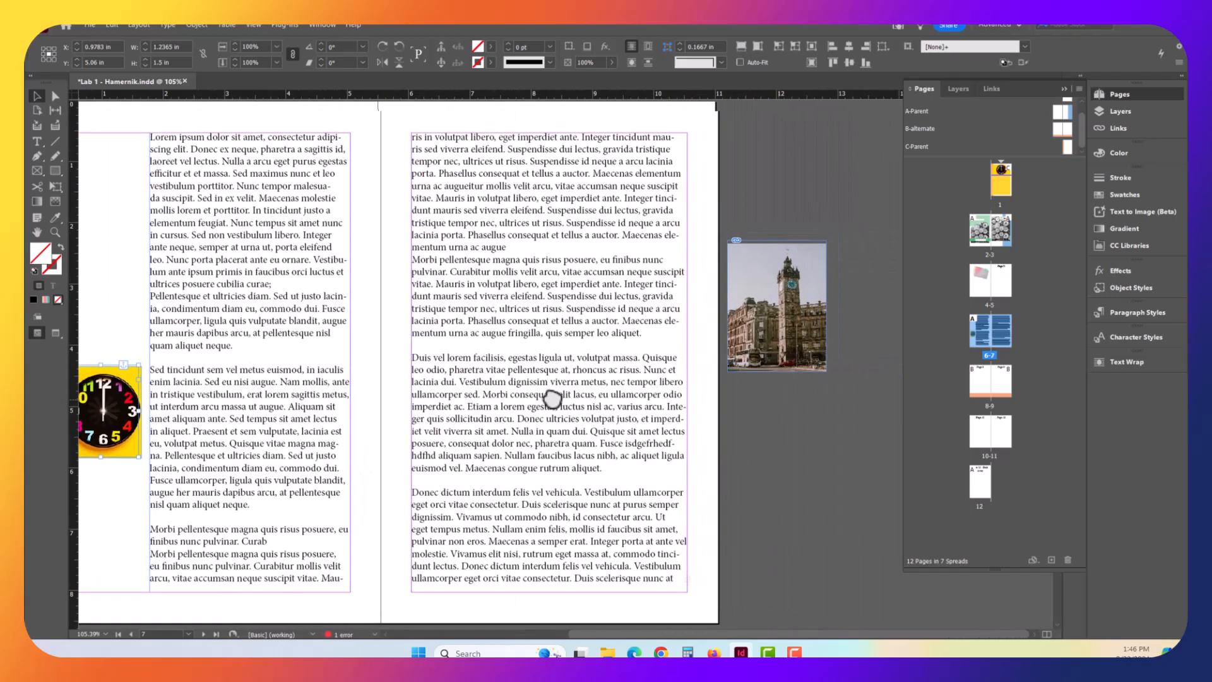
left_click(765, 285)
left_click_drag(762, 274, 458, 287)
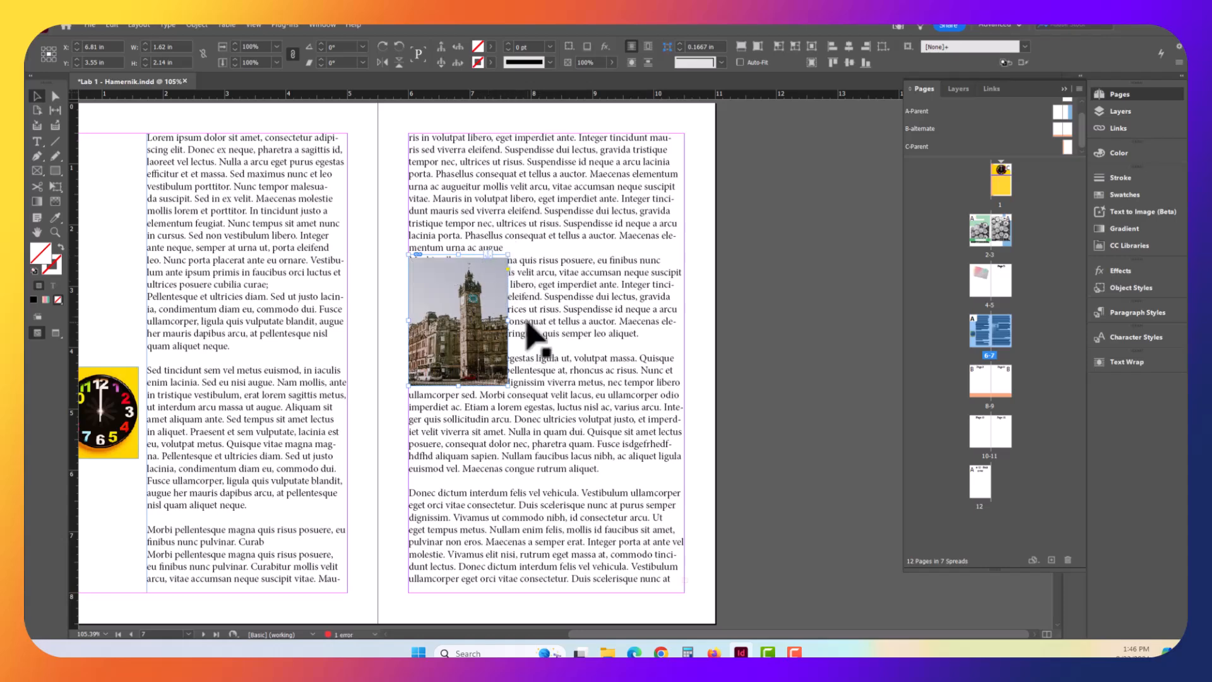
Expand the right page's text frame entry in Layer 1 and select the clock tower image nested inside it.
left_click(471, 301)
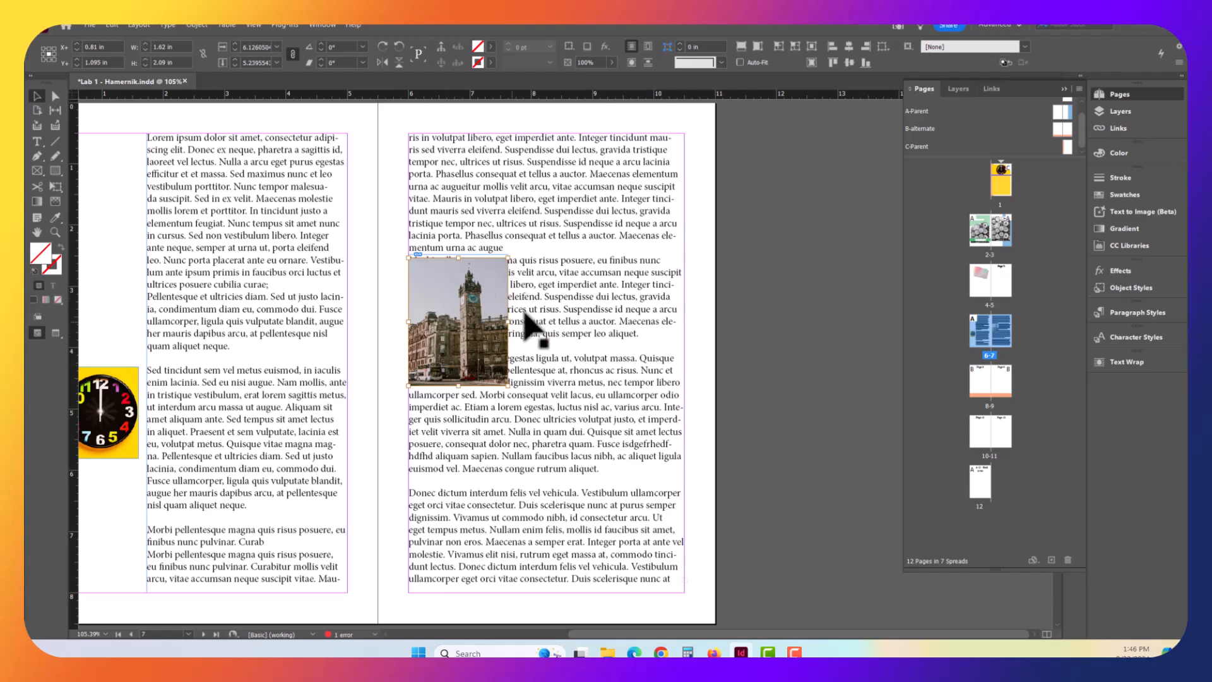
left_click(1131, 109)
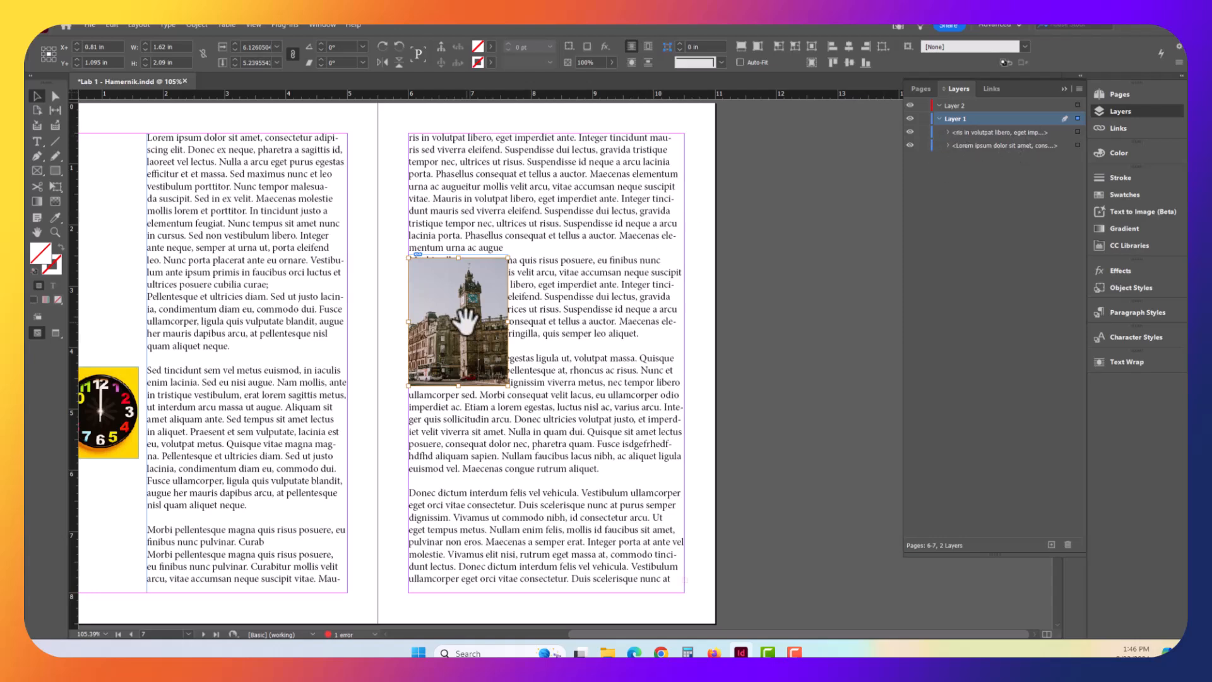
left_click(350, 271)
left_click(432, 277)
left_click(435, 281)
left_click(947, 132)
left_click(998, 147)
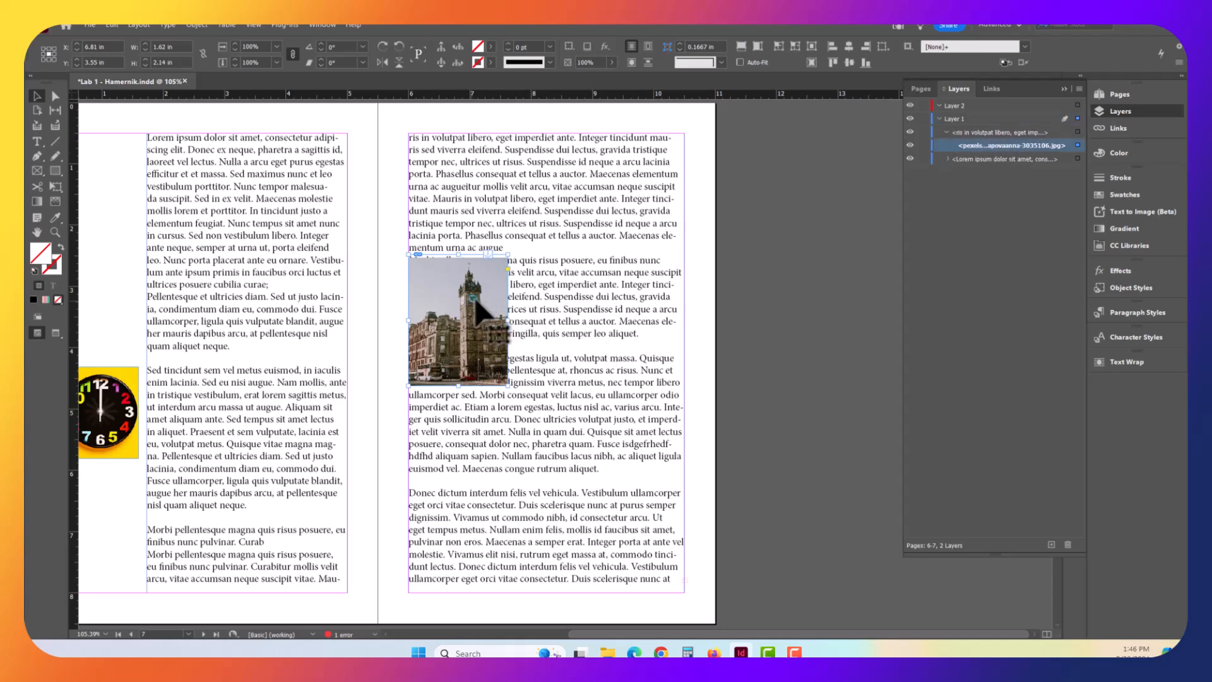
Wrap the right page's text around the clock tower image's bounding box.
left_click(320, 24)
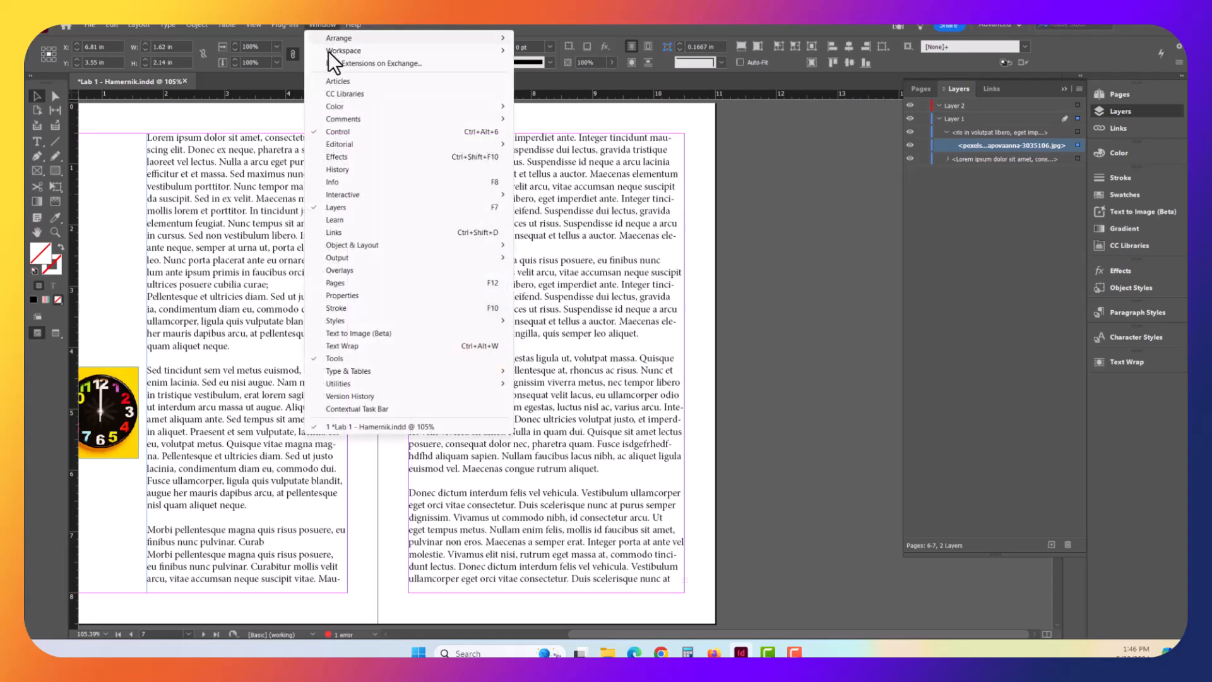
left_click(339, 346)
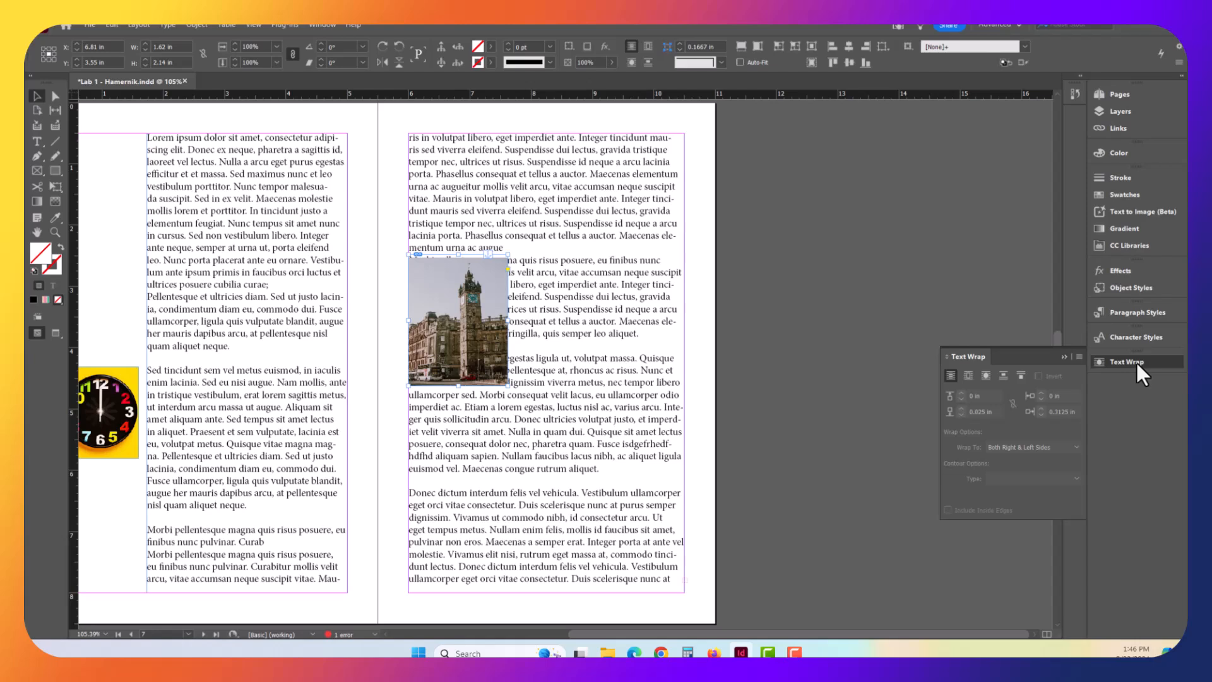
left_click(968, 376)
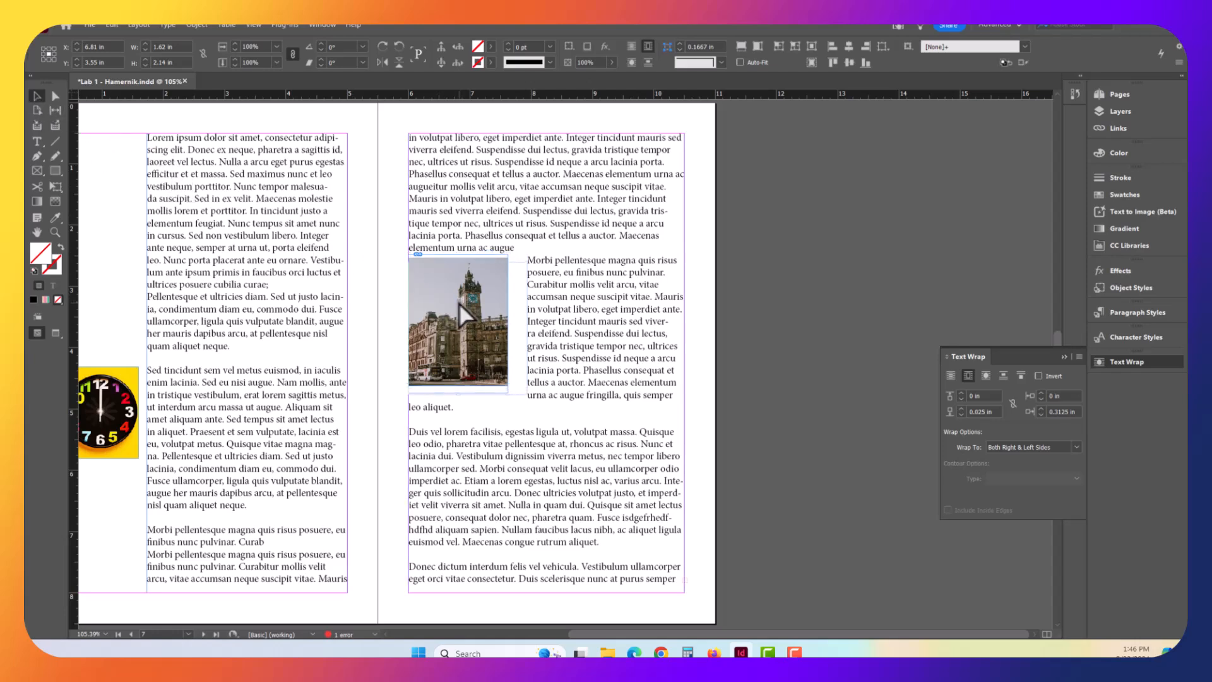
Shift the clock tower image slightly down beside the wrapped paragraph, to a Y position of about 3.64 in.
left_click_drag(461, 298, 461, 305)
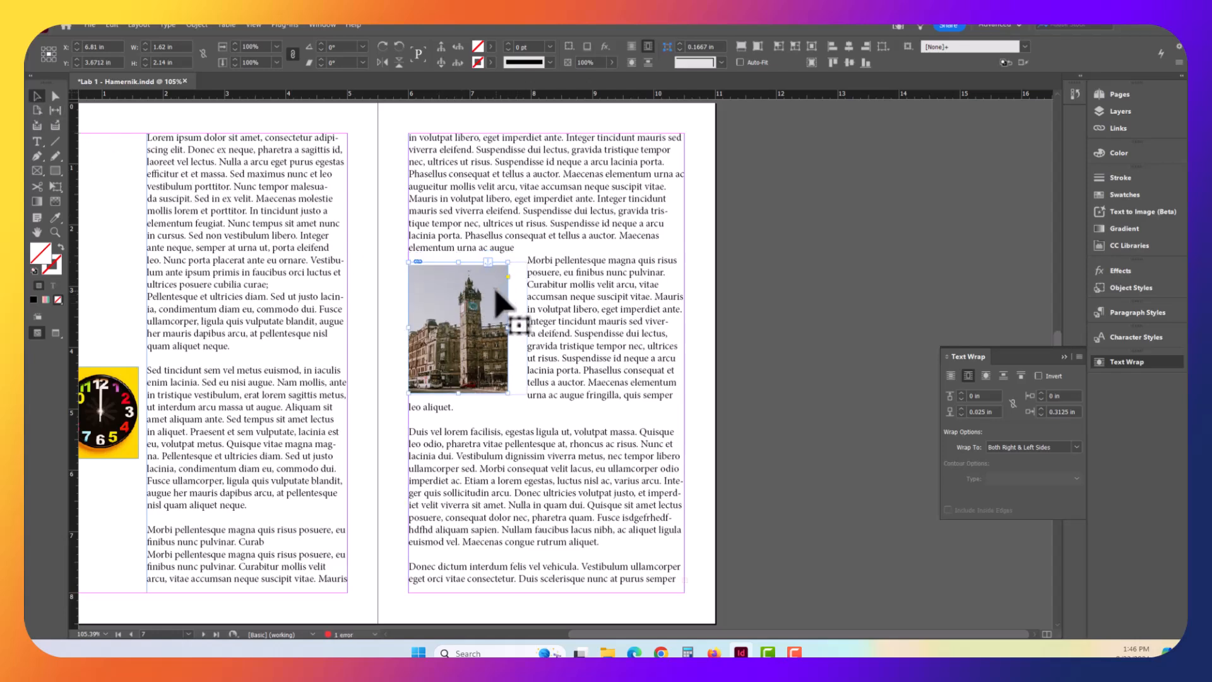
key("Up")
key("Up")
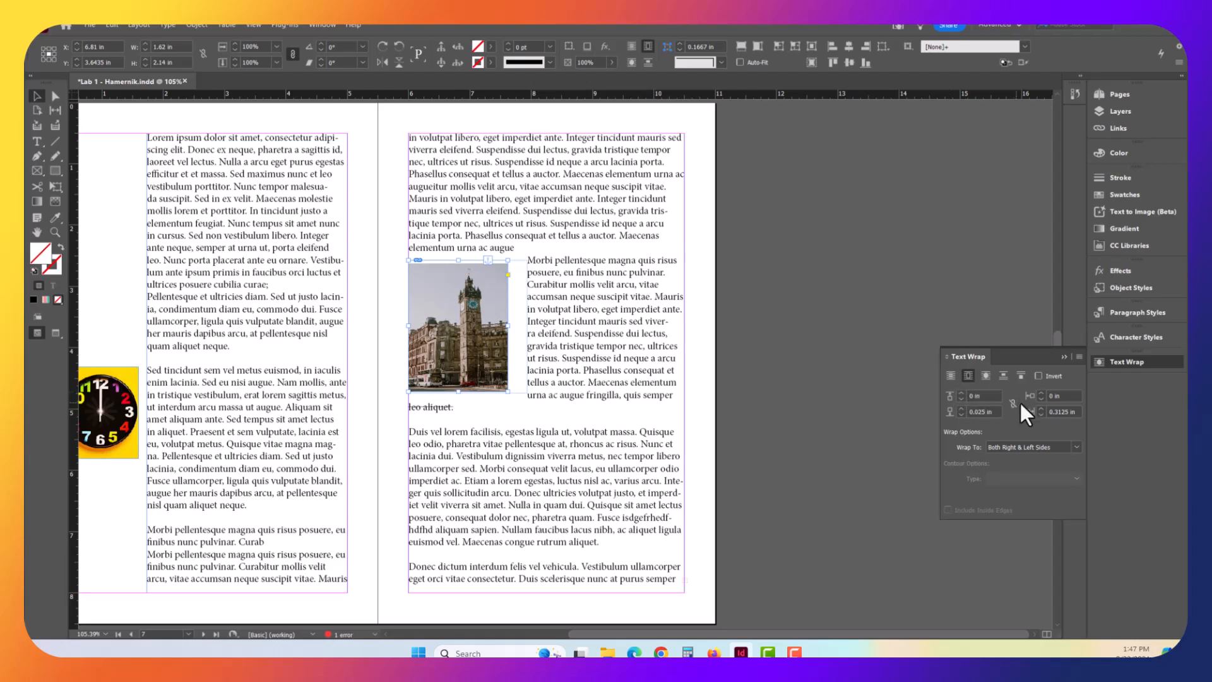
Set the clock tower image's text wrap offsets to 0 in at the bottom and 0.1875 in on the right.
left_click(960, 408)
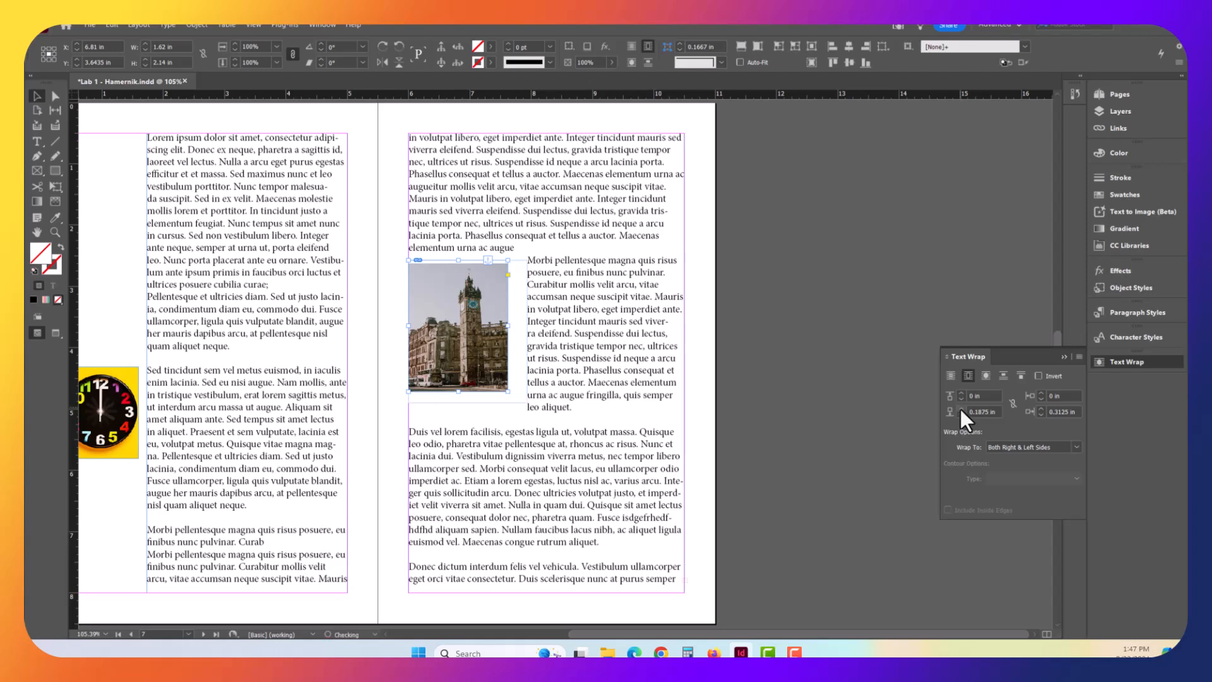
left_click(960, 408)
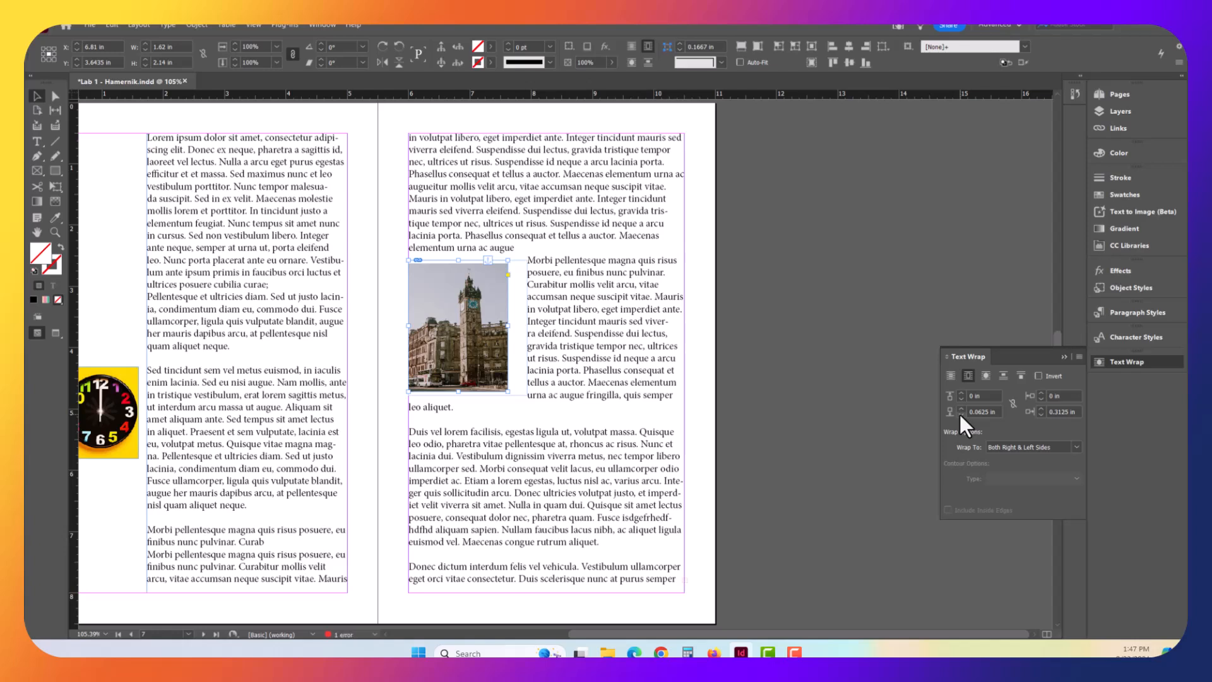
left_click(1041, 414)
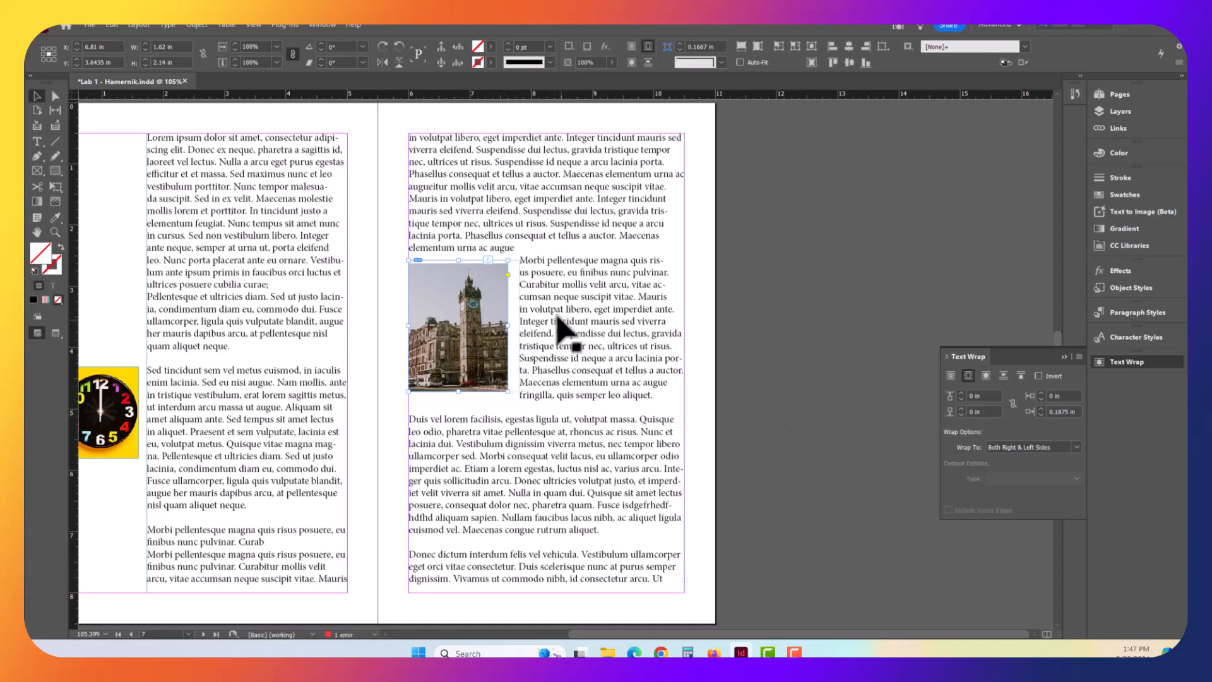
Copy the left page's "Morbi pellentesque magna quis risus posuere, eu finibus nunc pulvinar. Curab" text and paste it repeatedly after itself to test the tower's anchoring.
left_click(589, 303)
mouse_move(588, 303)
left_mouse_down()
mouse_move(650, 319)
mouse_move(614, 319)
mouse_move(586, 293)
left_mouse_up()
scroll(276, 423, "down", 3)
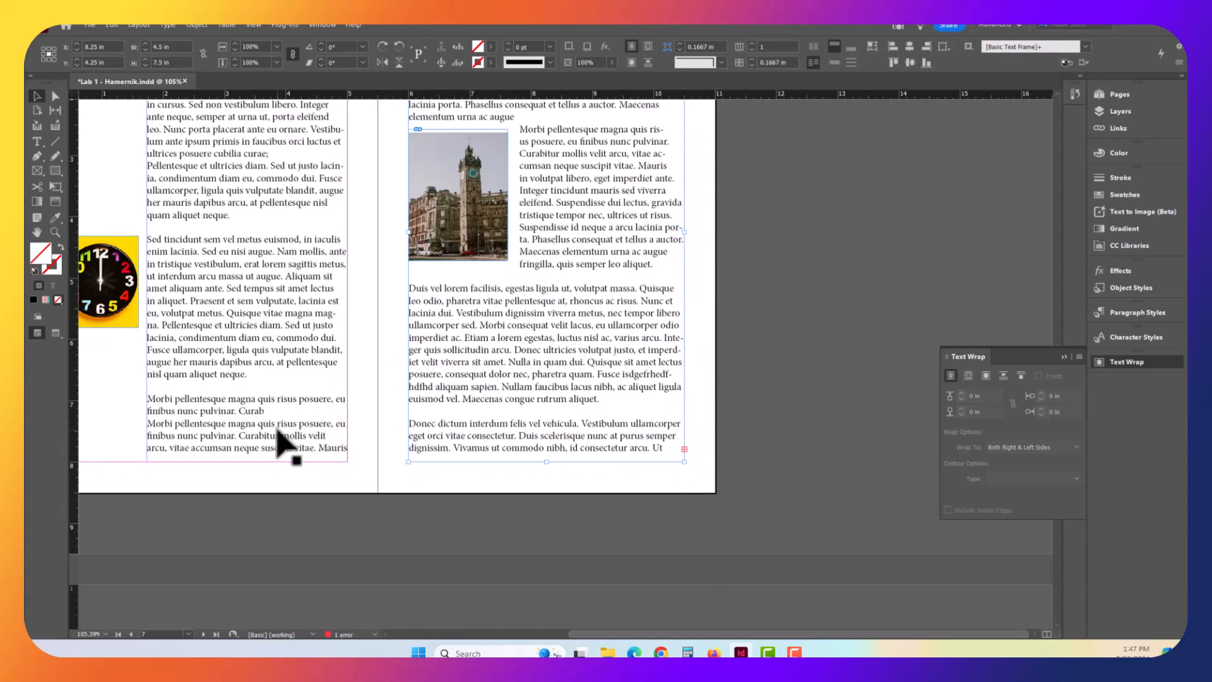
scroll(278, 436, "up", 1)
double_click(265, 453)
left_click_drag(265, 453, 152, 441)
key("ctrl+c")
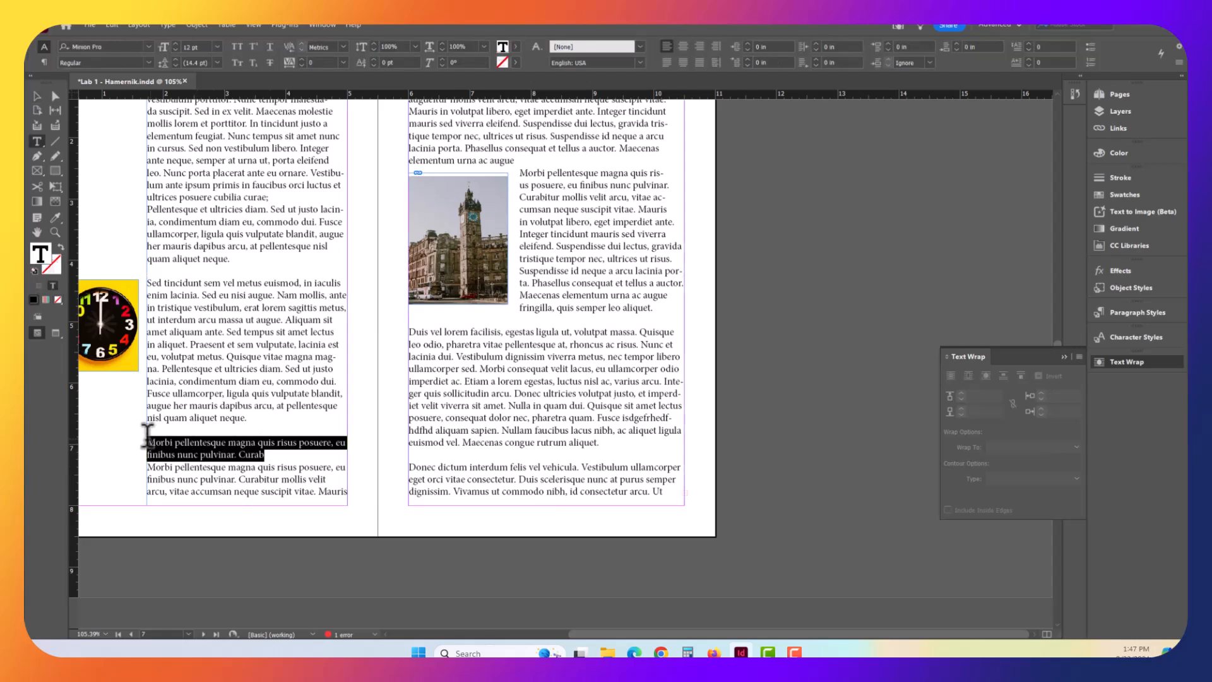
left_click(274, 451)
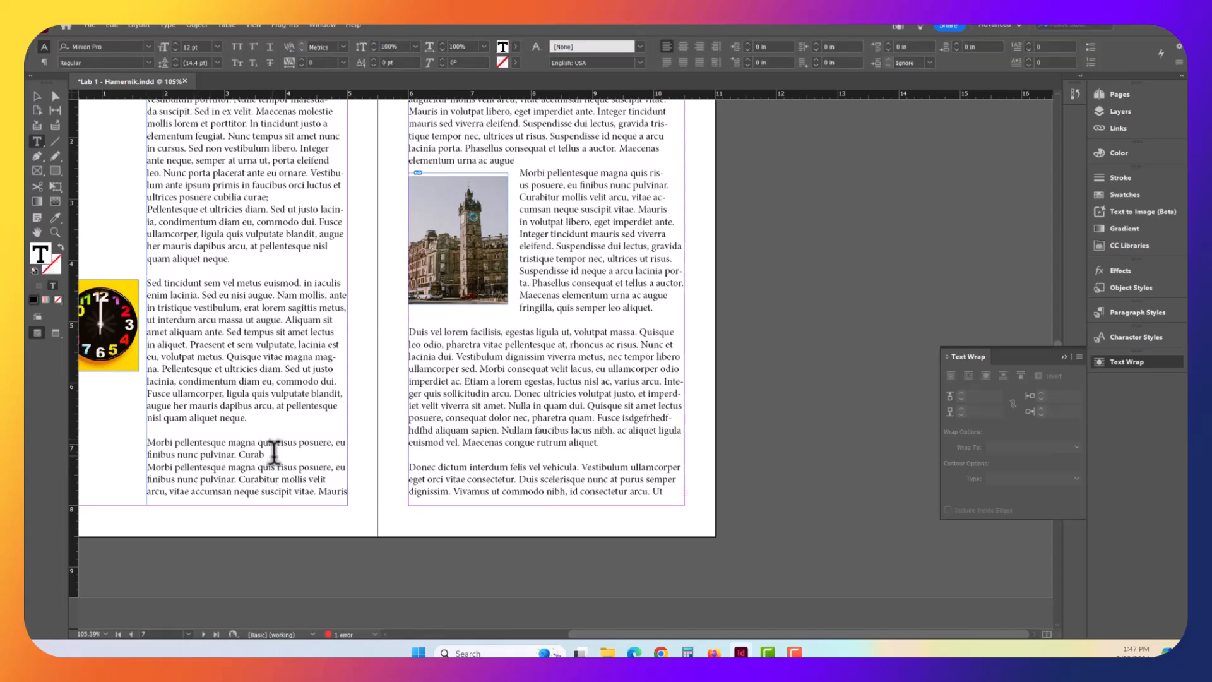
key("ctrl+v")
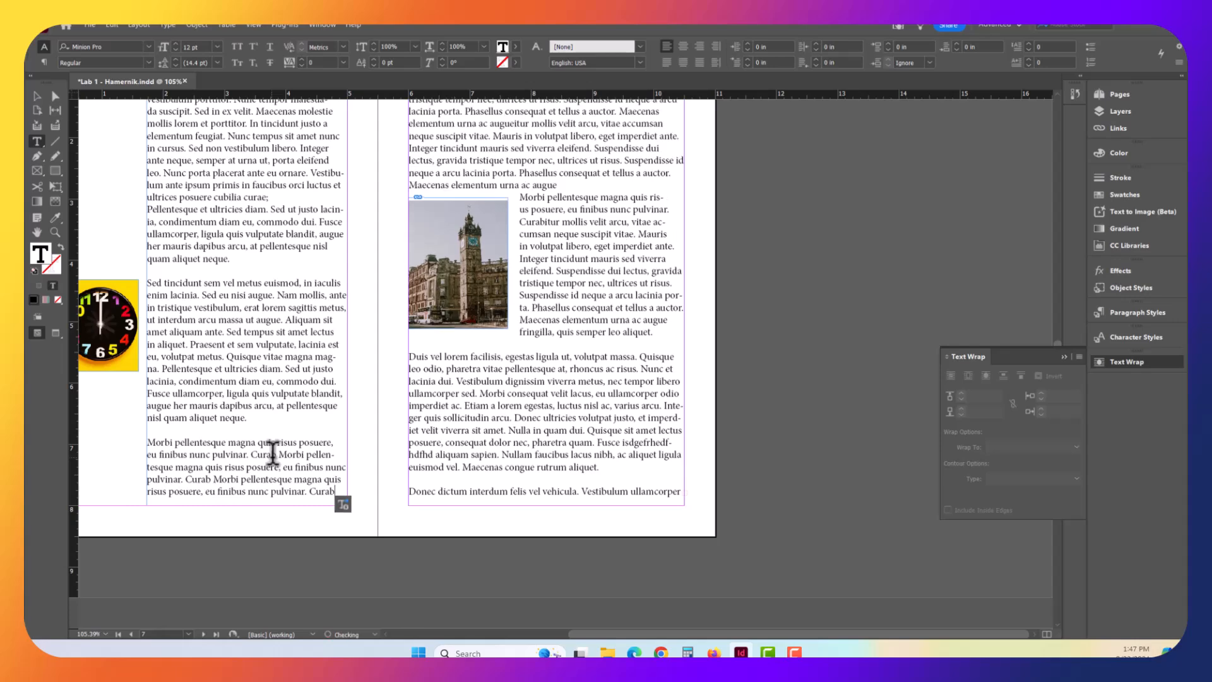
key("ctrl+v")
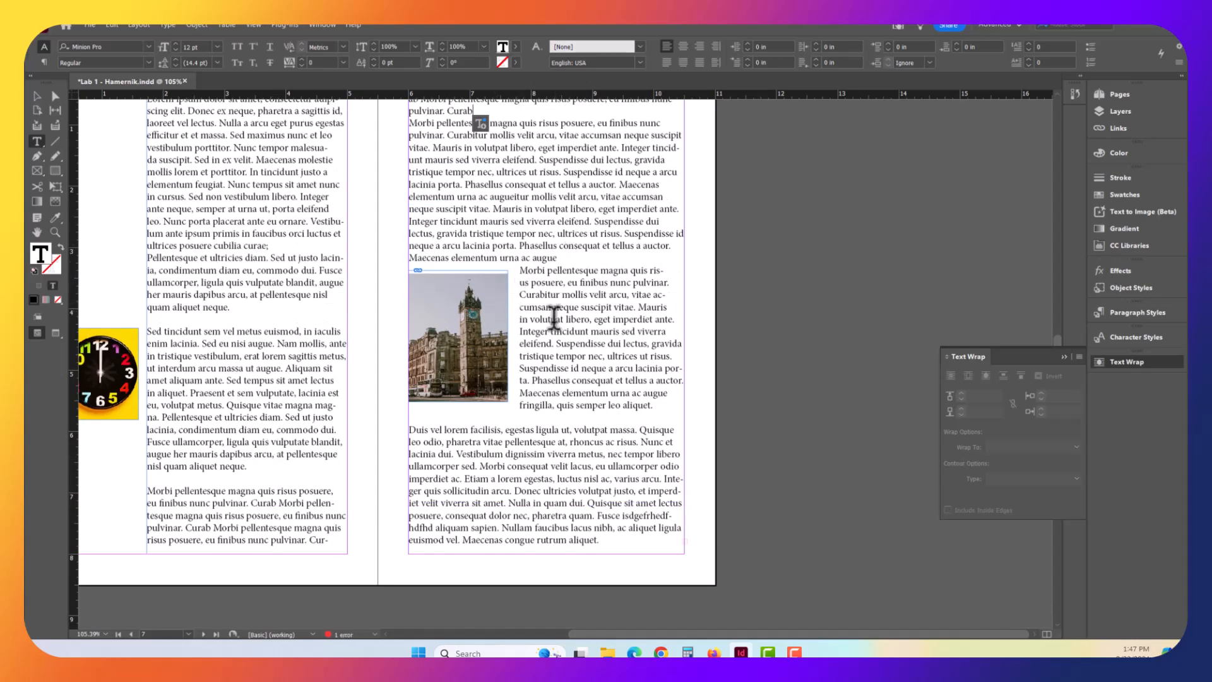